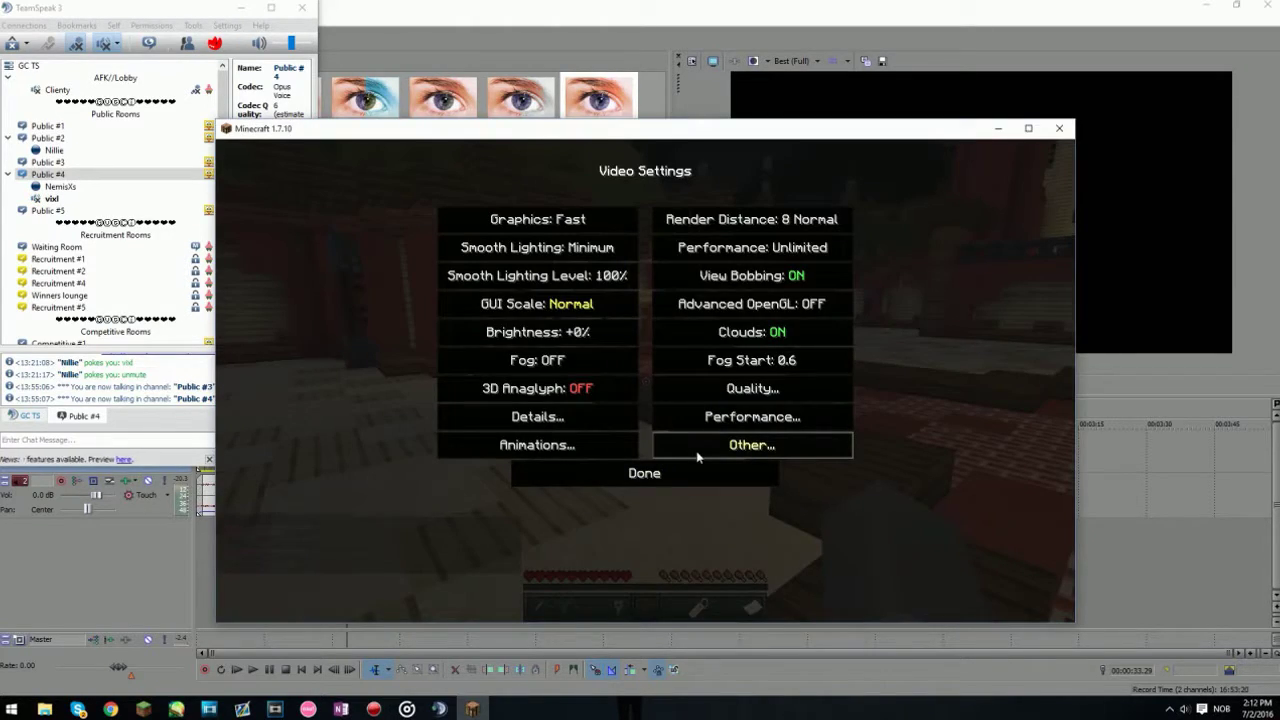
Turn Smooth FPS on in Minecraft's Performance settings, then resume play with the F3 frame-rate overlay
{"action": "left_click", "coordinate": [660, 473]}
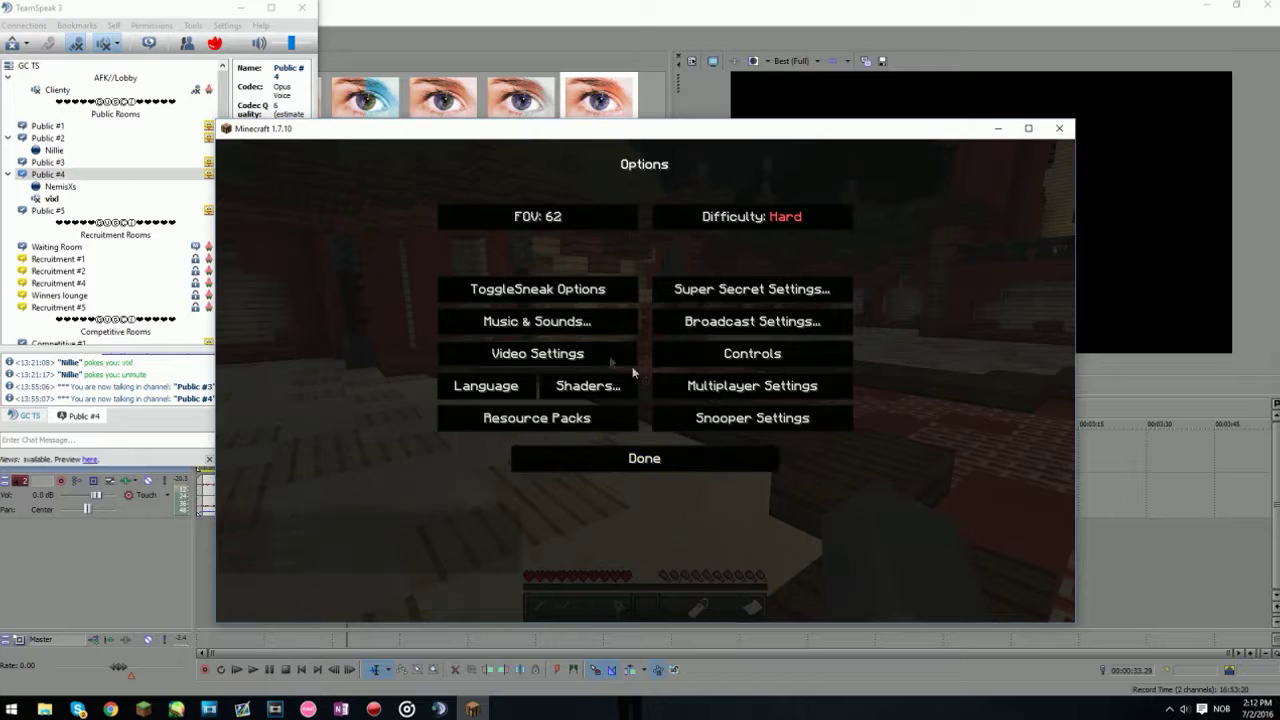
{"action": "left_click", "coordinate": [549, 356]}
{"action": "left_click", "coordinate": [737, 436]}
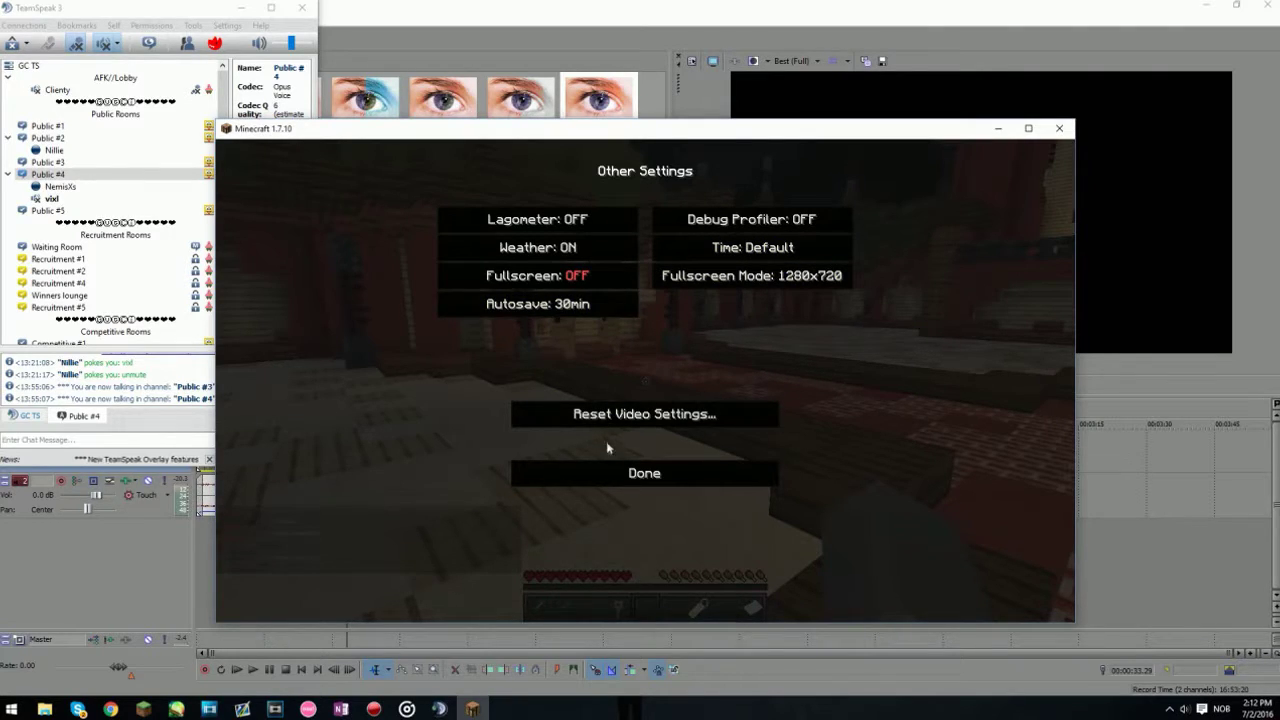
{"action": "left_click", "coordinate": [598, 473]}
{"action": "left_click", "coordinate": [734, 424]}
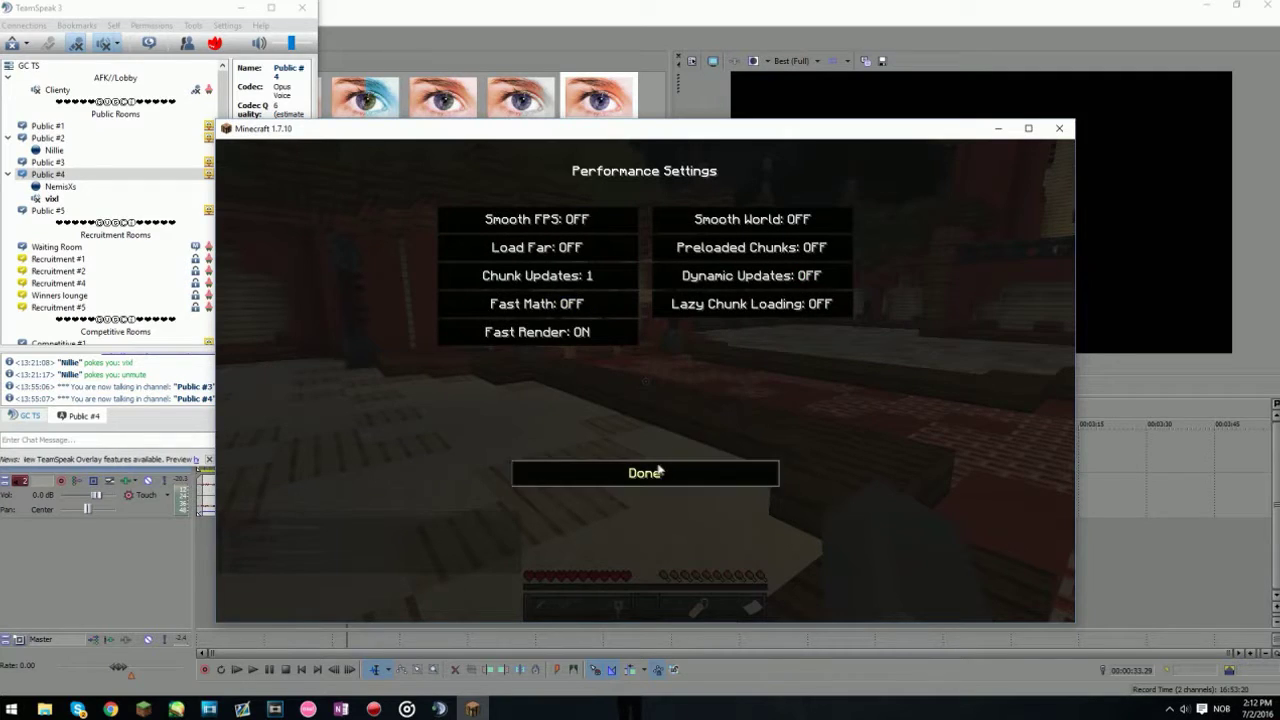
{"action": "left_click", "coordinate": [522, 222]}
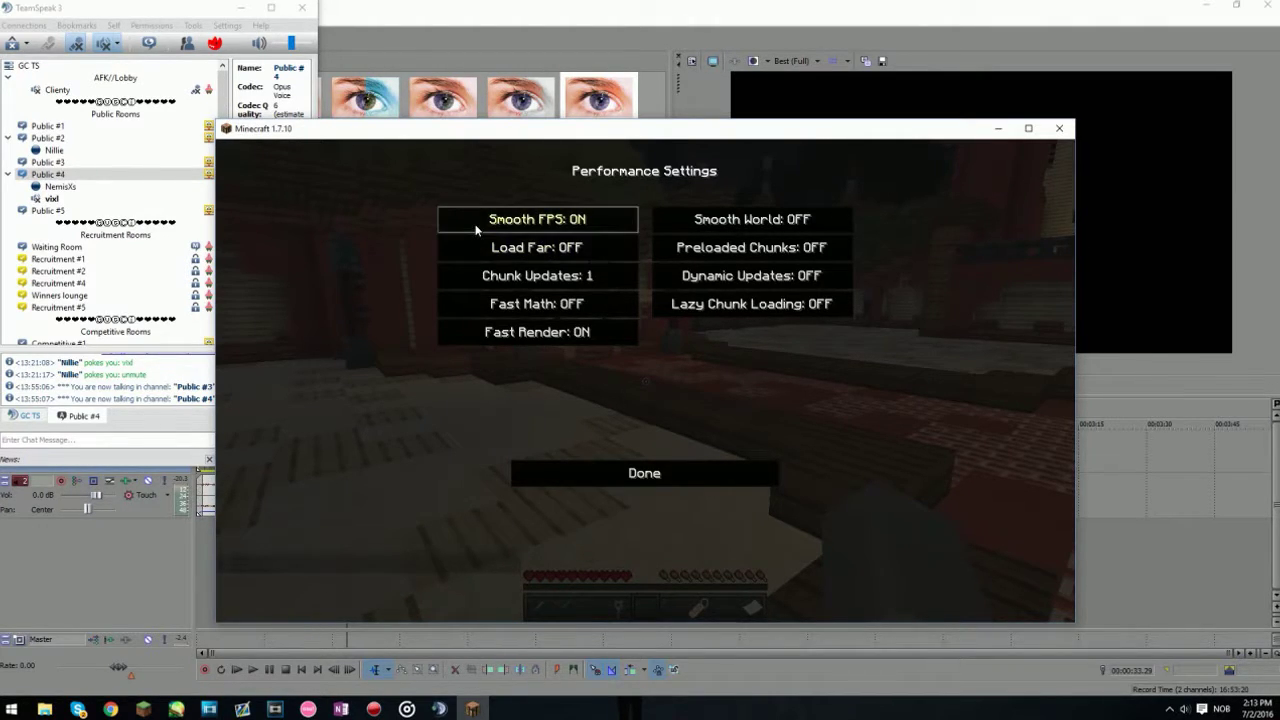
{"action": "key", "text": "Escape"}
{"action": "key", "text": "F3"}
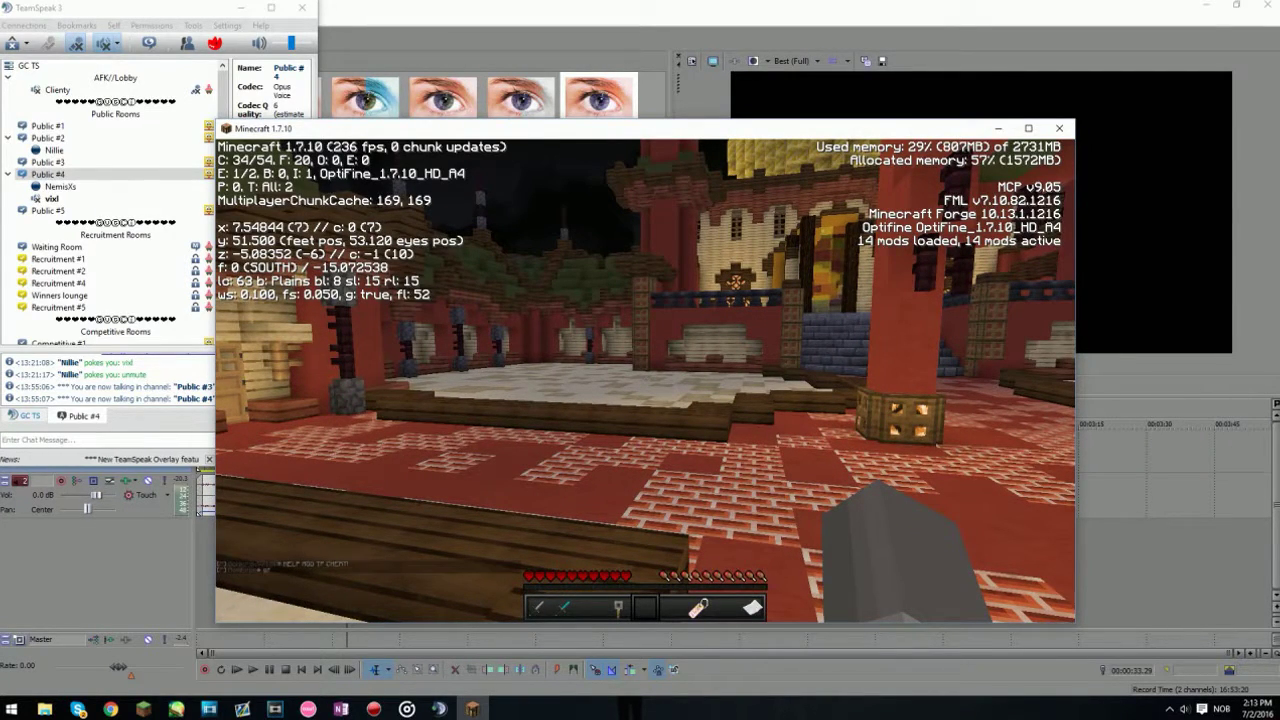
Switch Minecraft's Smooth FPS back off in Video Settings > Performance and return to the game
{"action": "key", "text": "Escape"}
{"action": "left_click", "coordinate": [600, 382]}
{"action": "left_click", "coordinate": [574, 359]}
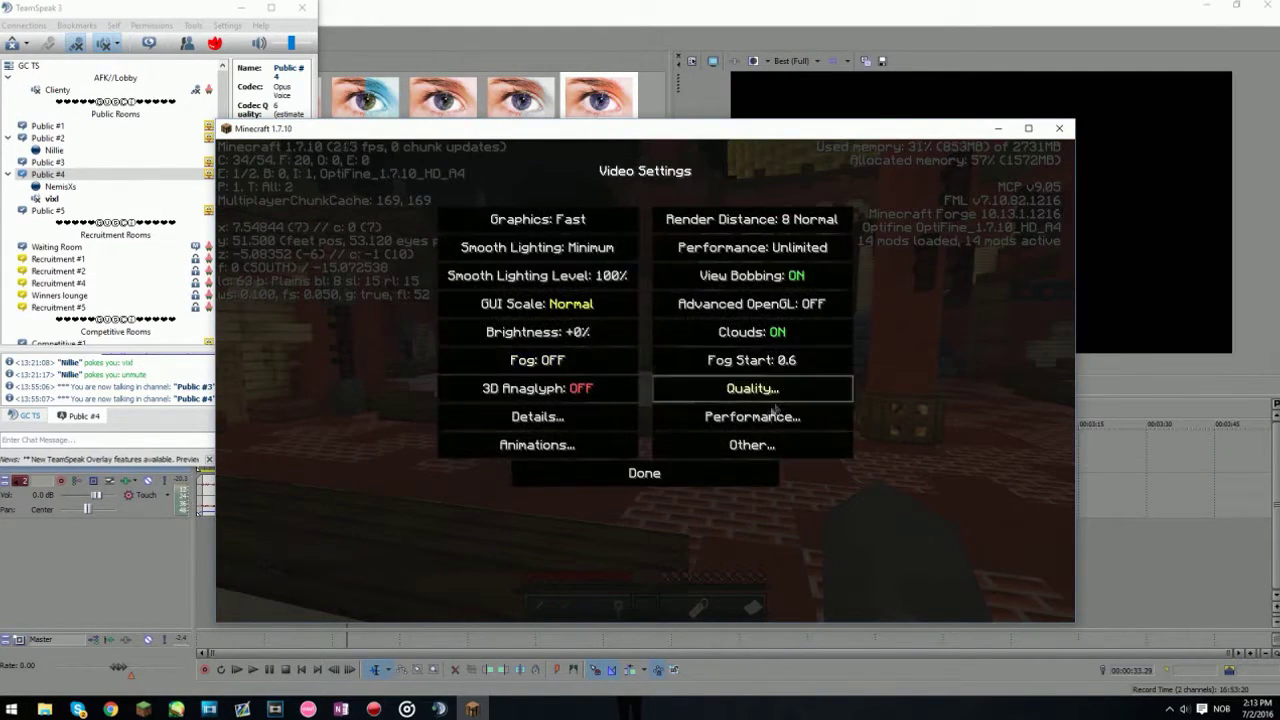
{"action": "left_click", "coordinate": [751, 417]}
{"action": "left_click", "coordinate": [563, 226]}
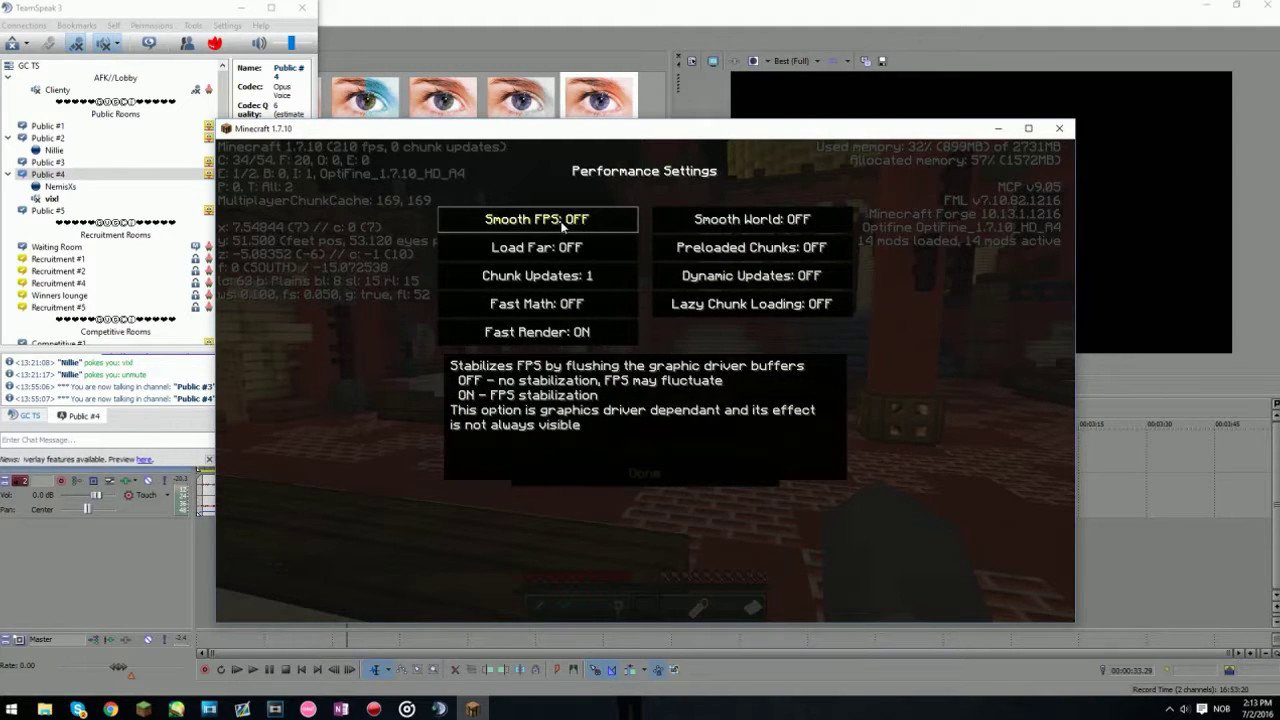
{"action": "key", "text": "Escape"}
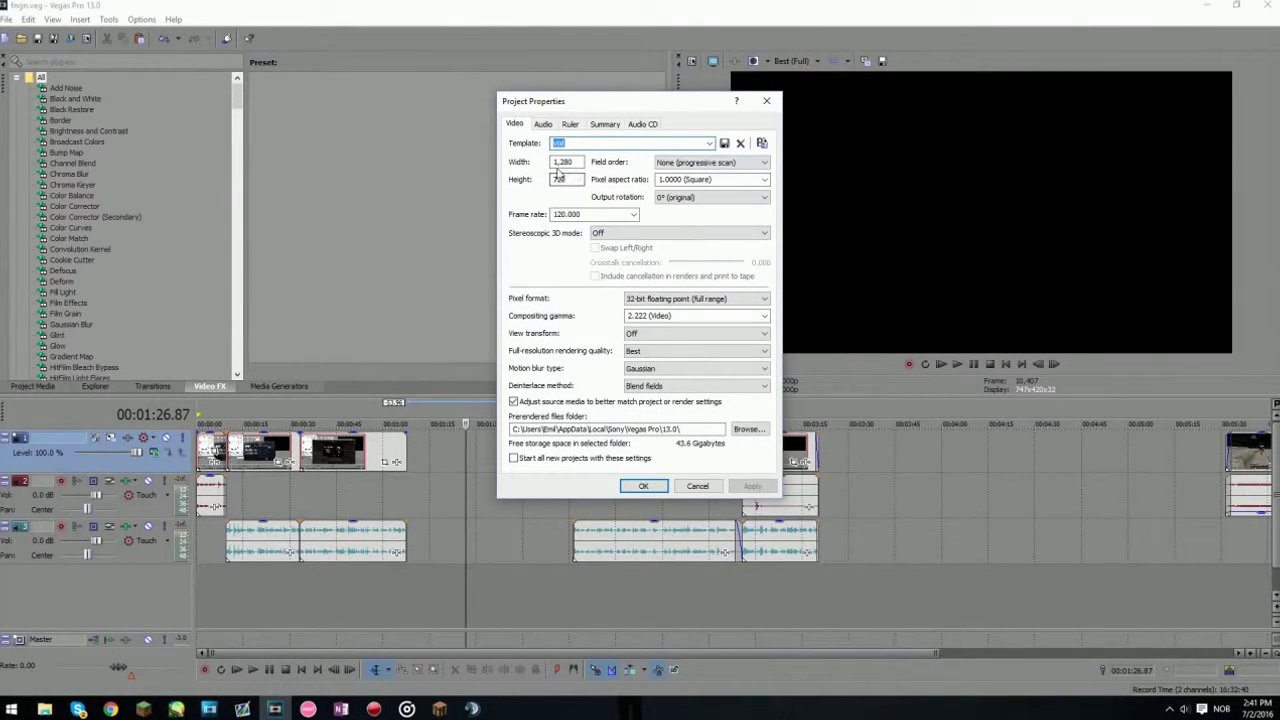
Keep 1280×720 progressive and set the pixel format to 32-bit floating point (full range)
{"action": "double_click", "coordinate": [578, 161]}
{"action": "left_click", "coordinate": [705, 162]}
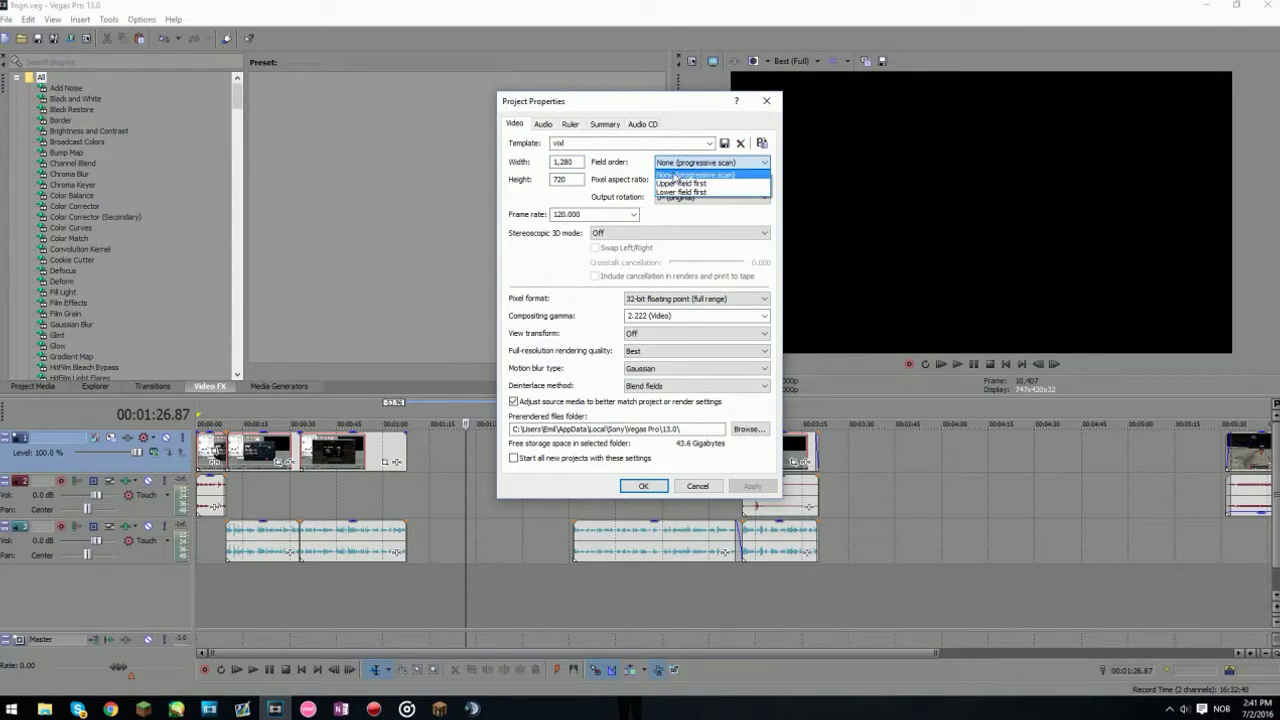
{"action": "left_click", "coordinate": [688, 176]}
{"action": "left_click", "coordinate": [595, 214]}
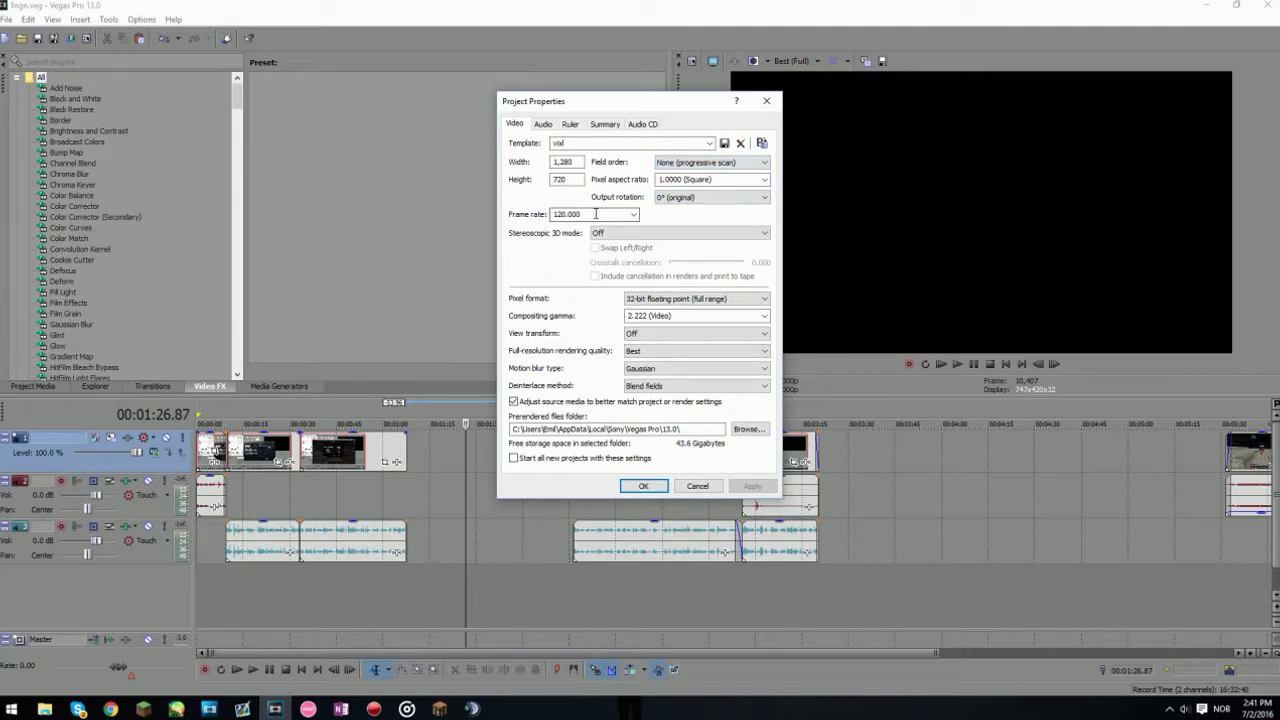
{"action": "left_click", "coordinate": [716, 298]}
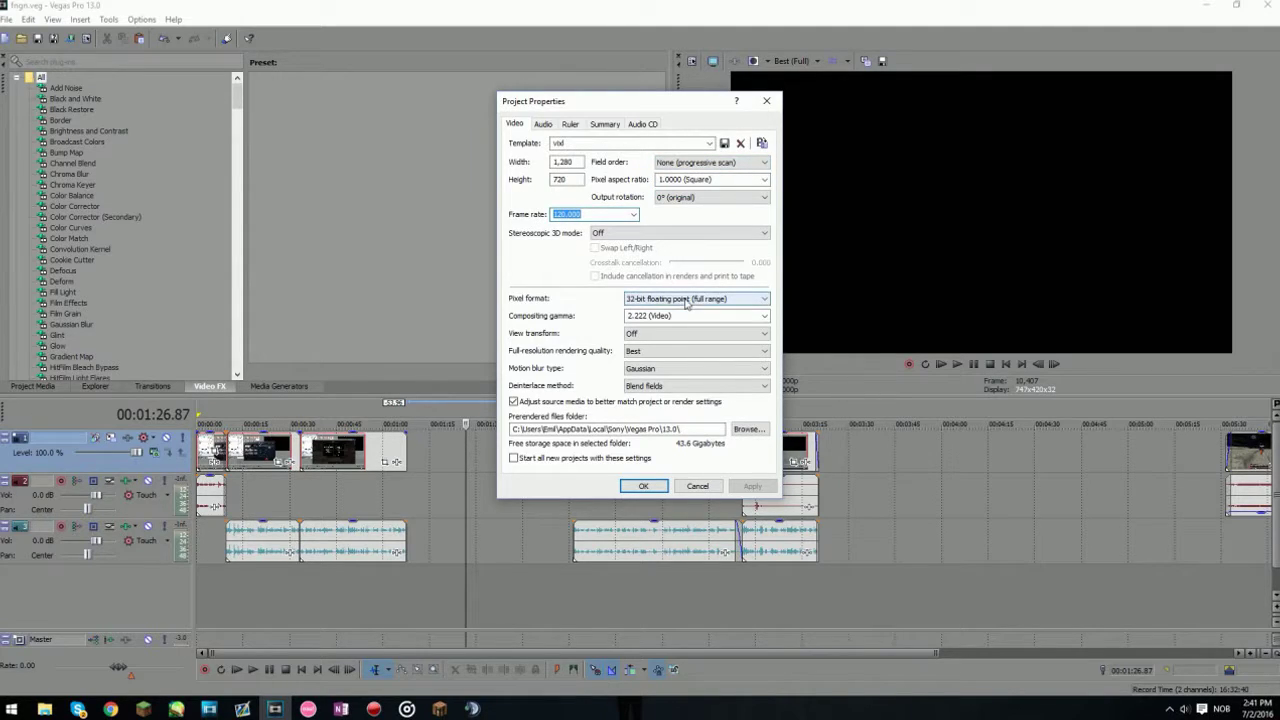
{"action": "left_click", "coordinate": [700, 306]}
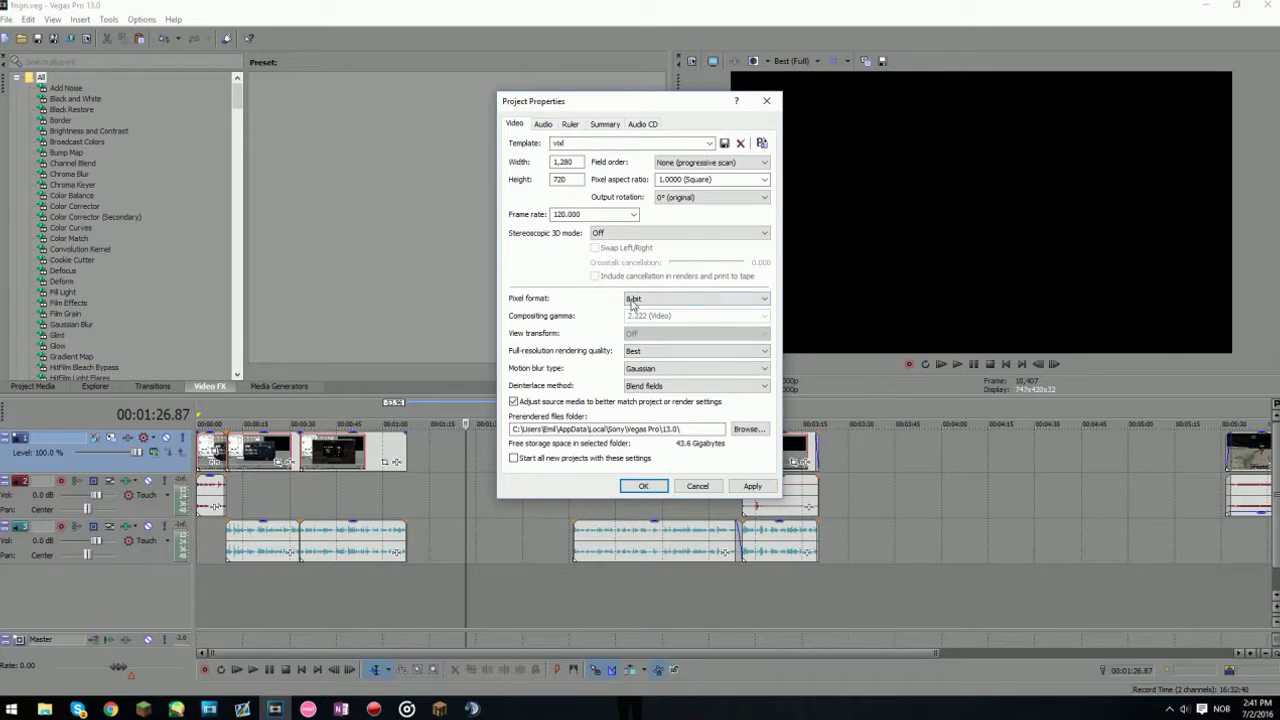
{"action": "left_click", "coordinate": [647, 297]}
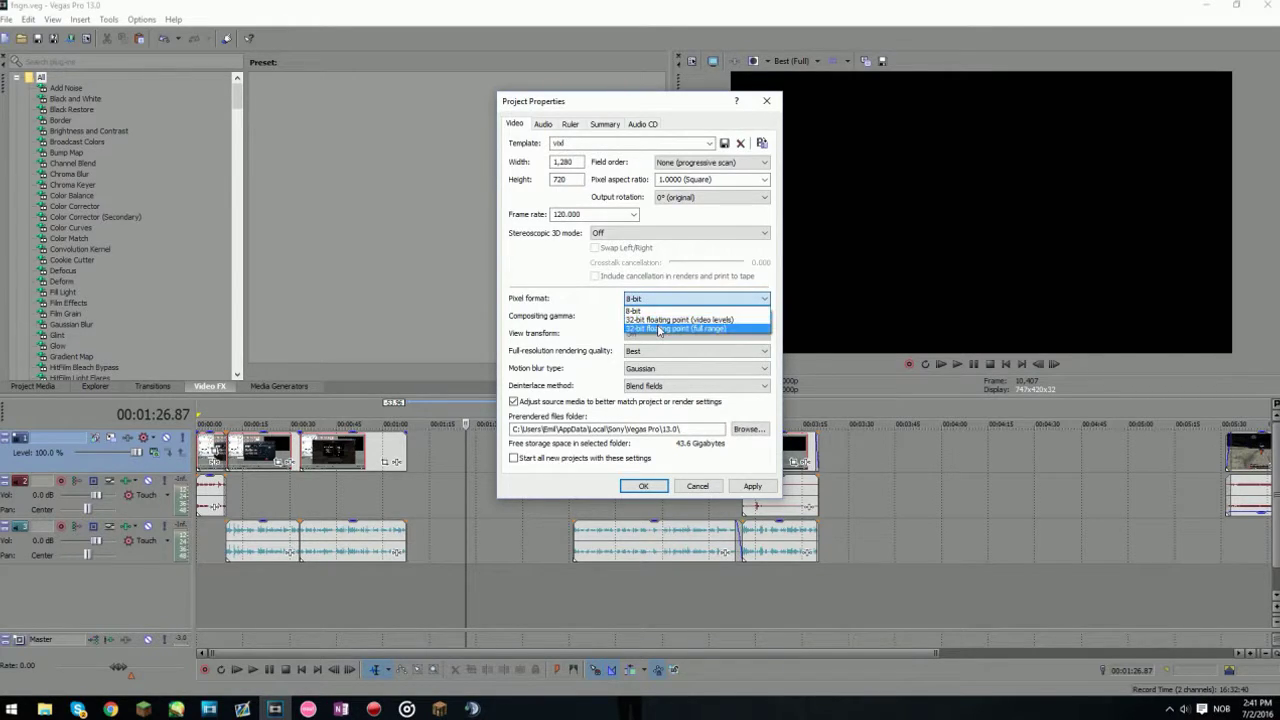
{"action": "left_click", "coordinate": [698, 328]}
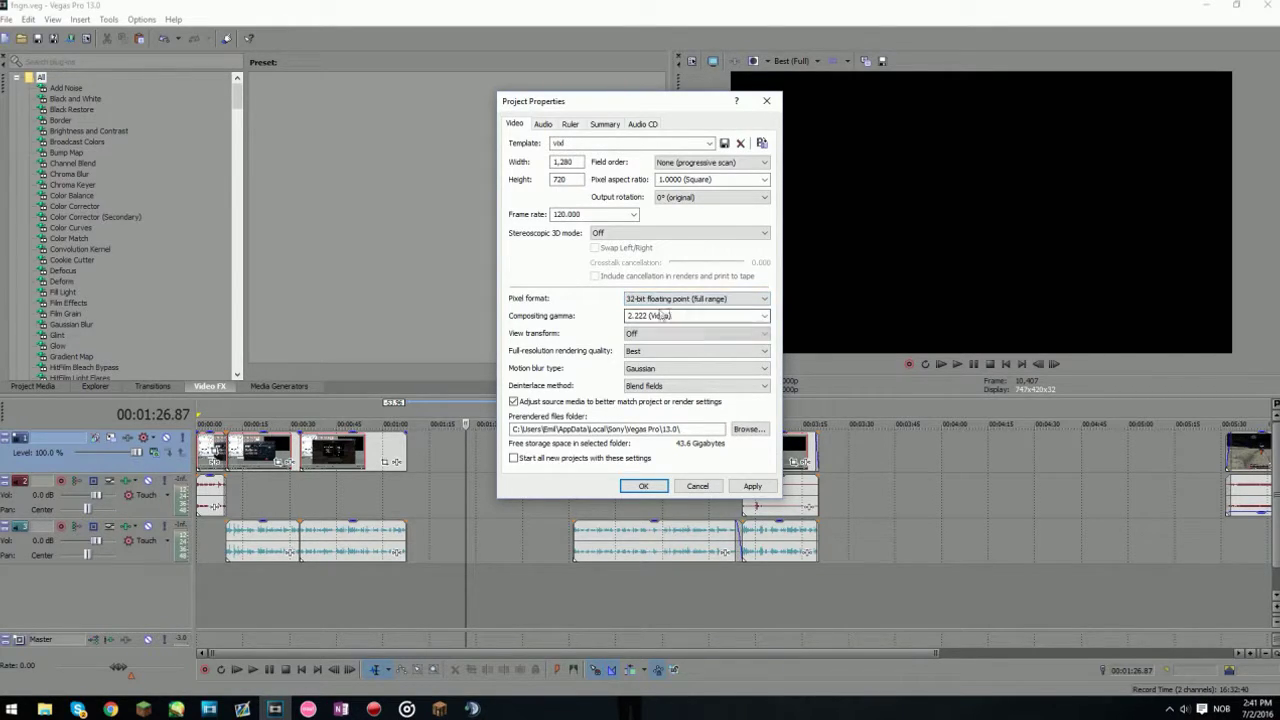
{"action": "left_click", "coordinate": [628, 316]}
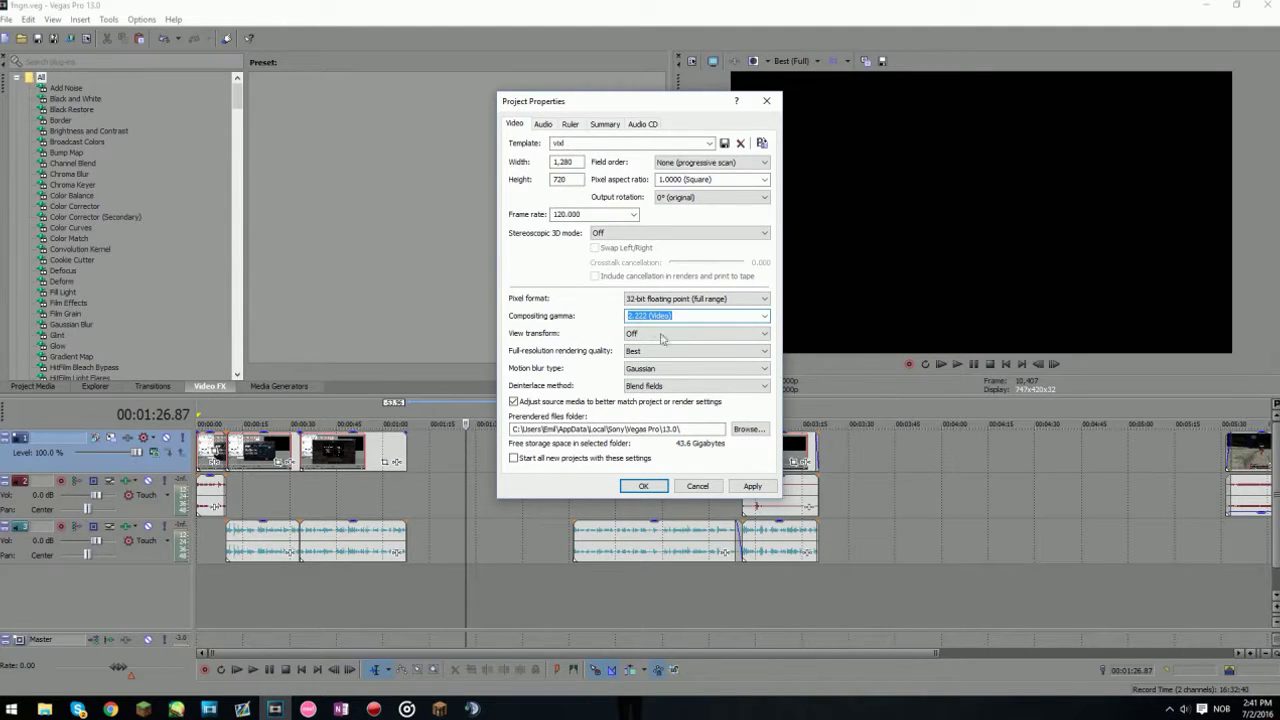
Try ACES RRT (sRGB) as the view transform, then set it back to Off
{"action": "left_click", "coordinate": [662, 339]}
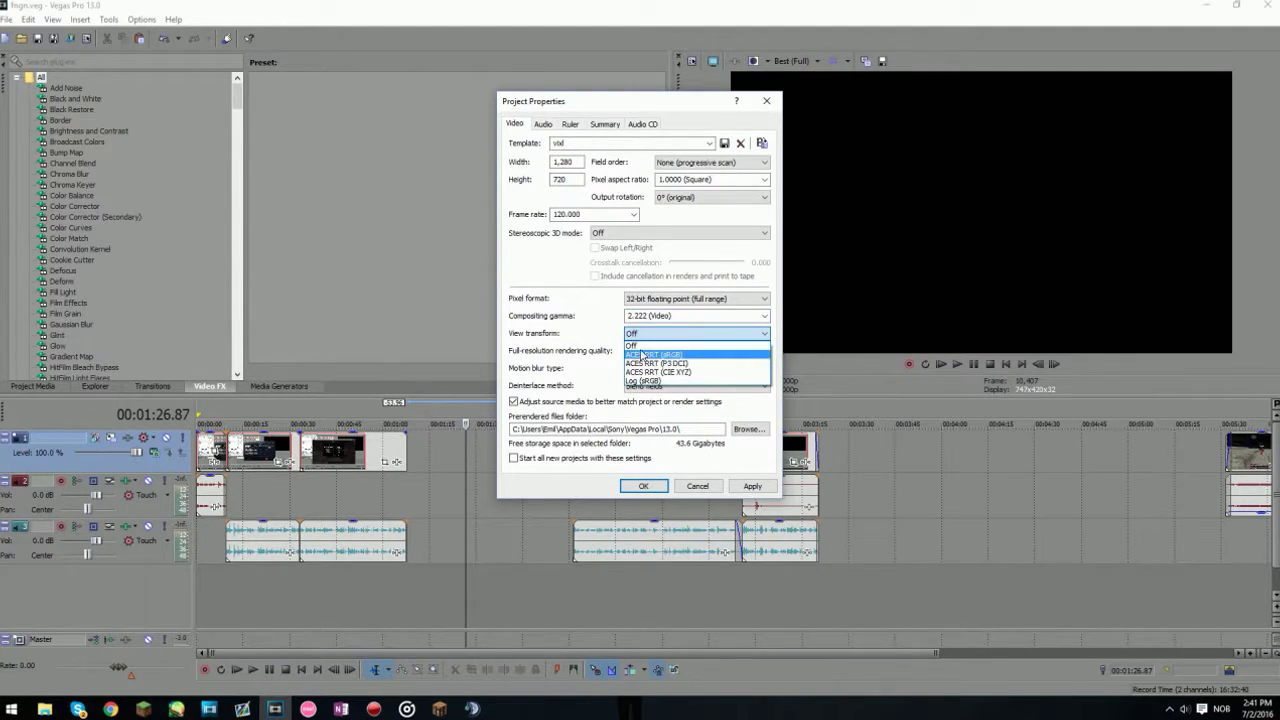
{"action": "left_click", "coordinate": [642, 338]}
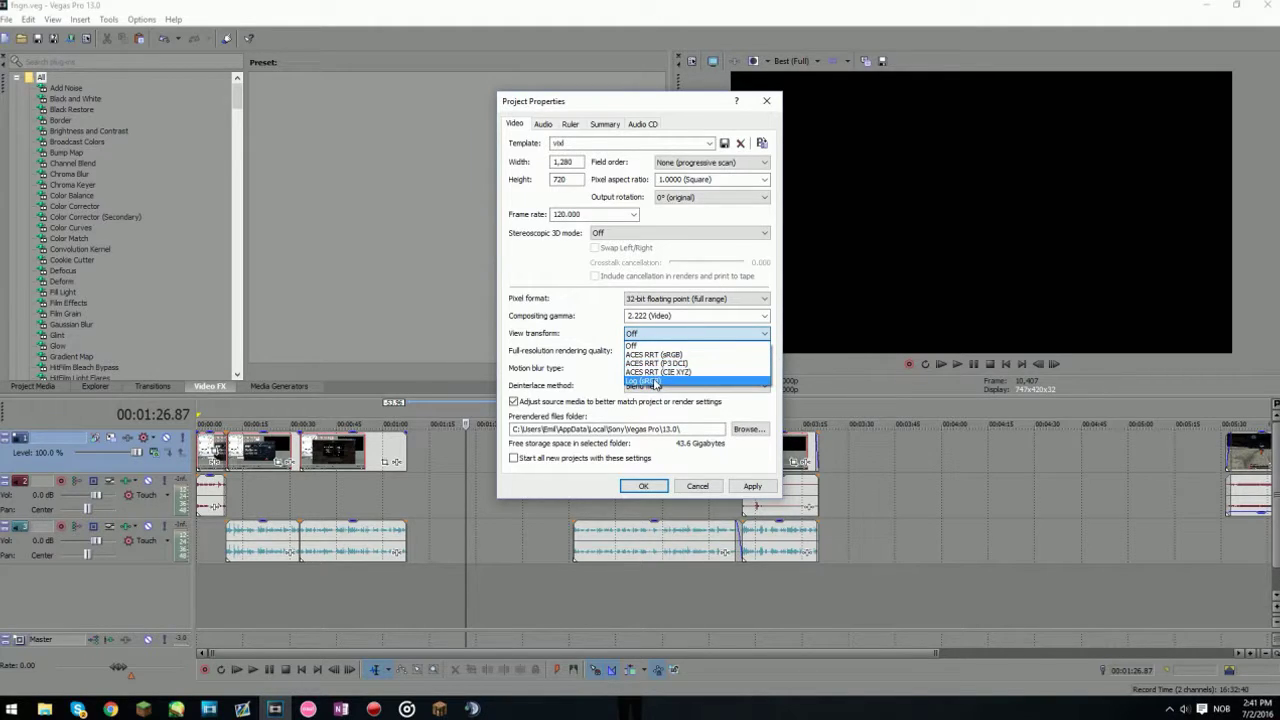
{"action": "left_click", "coordinate": [680, 351]}
{"action": "left_click", "coordinate": [657, 338]}
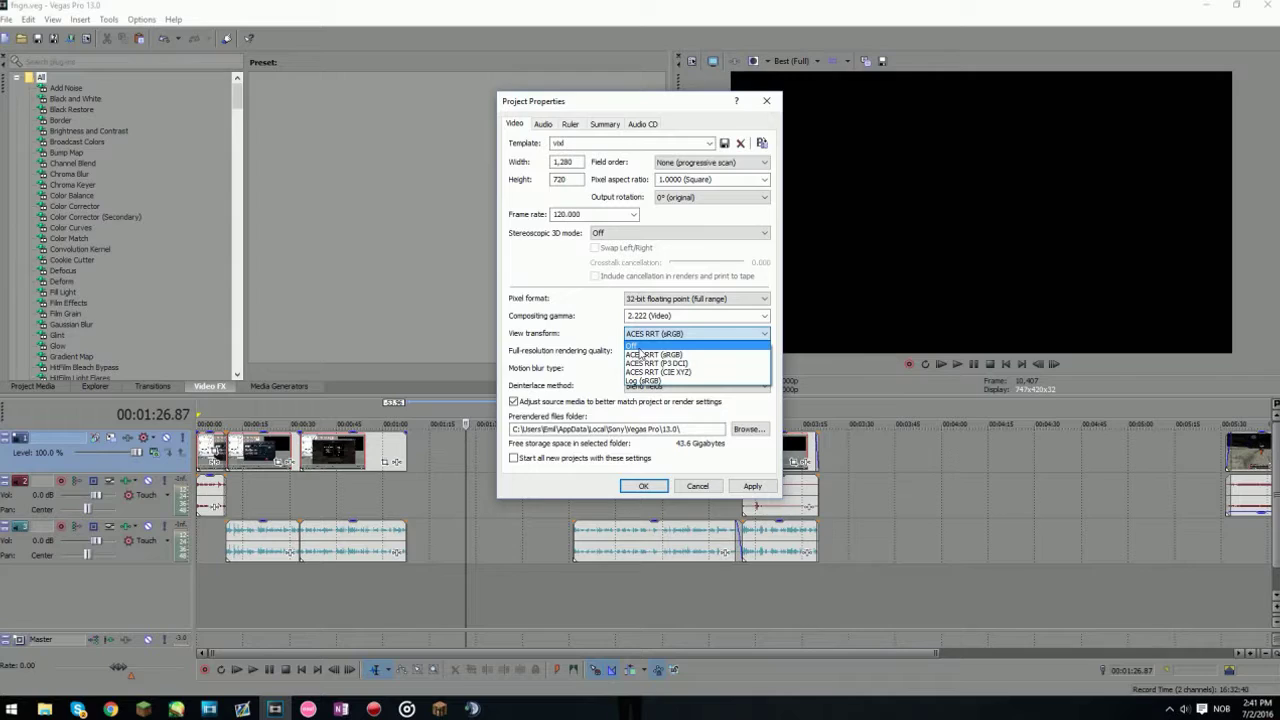
{"action": "left_click", "coordinate": [636, 346]}
Confirm rendering quality Best, Gaussian motion blur and Blend fields deinterlacing
{"action": "left_click", "coordinate": [646, 352]}
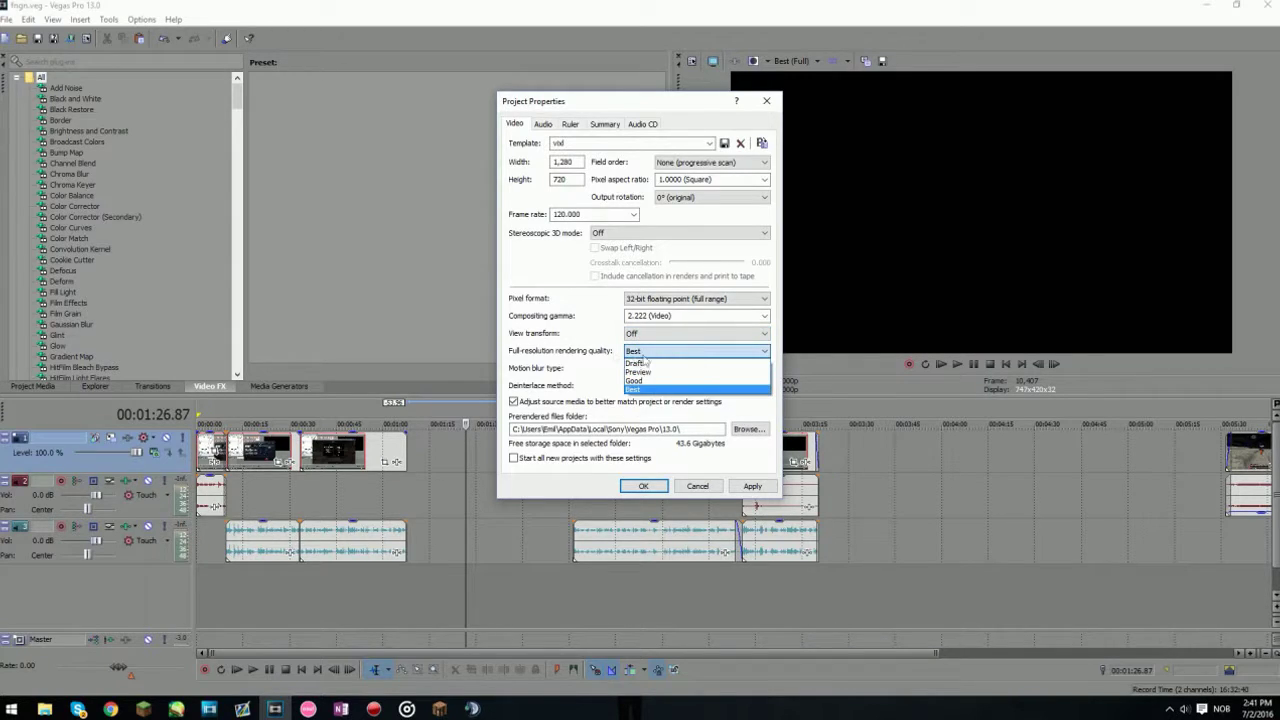
{"action": "left_click", "coordinate": [646, 352]}
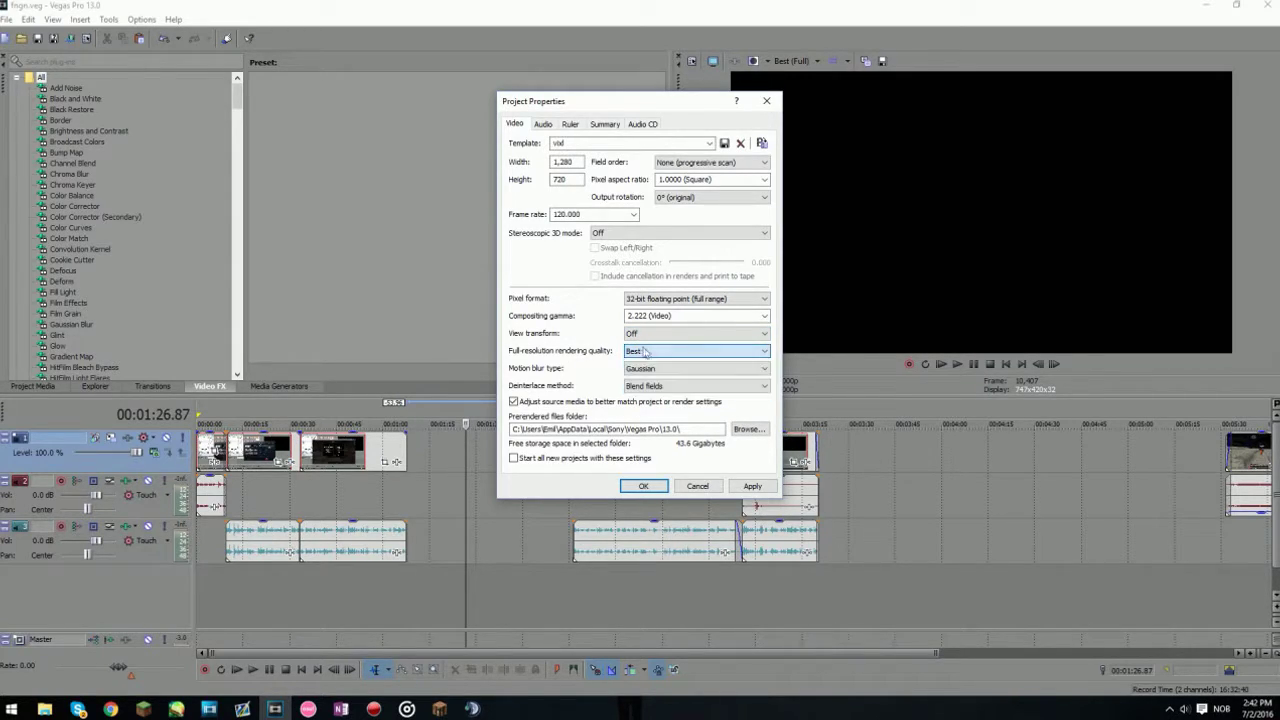
{"action": "left_click", "coordinate": [655, 368]}
{"action": "left_click", "coordinate": [672, 376]}
{"action": "left_click", "coordinate": [680, 386]}
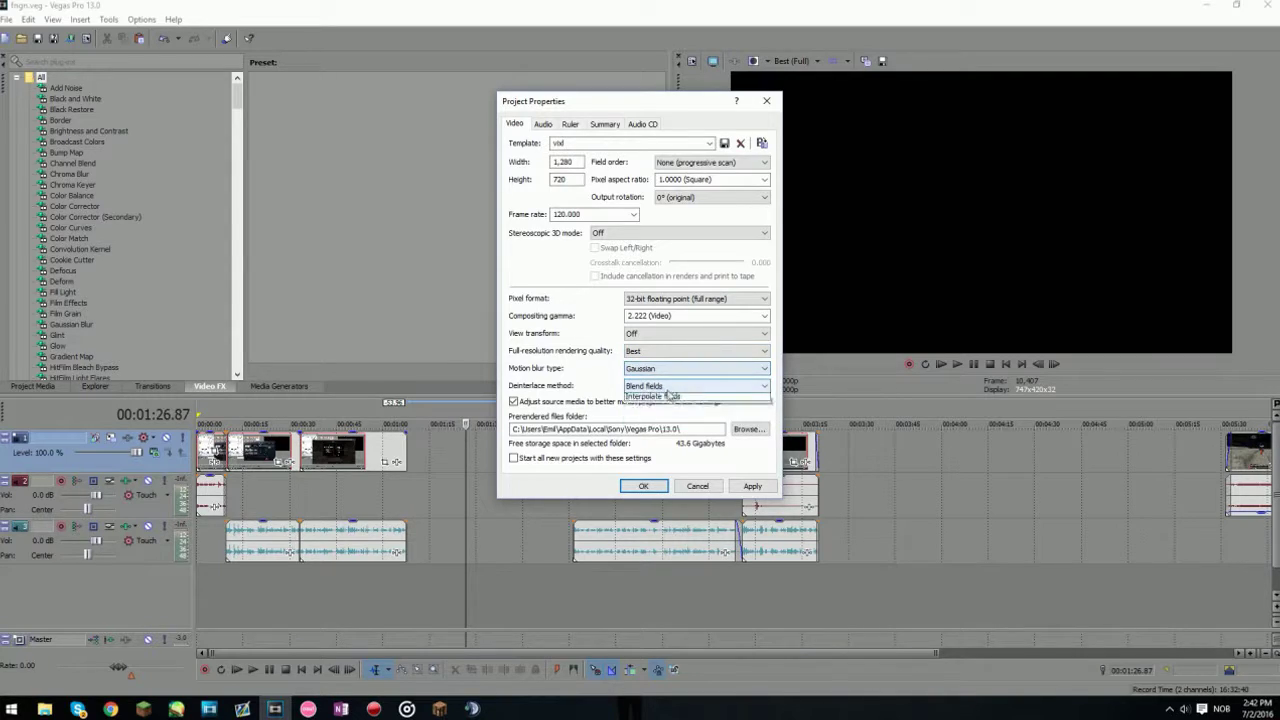
{"action": "left_click", "coordinate": [680, 386]}
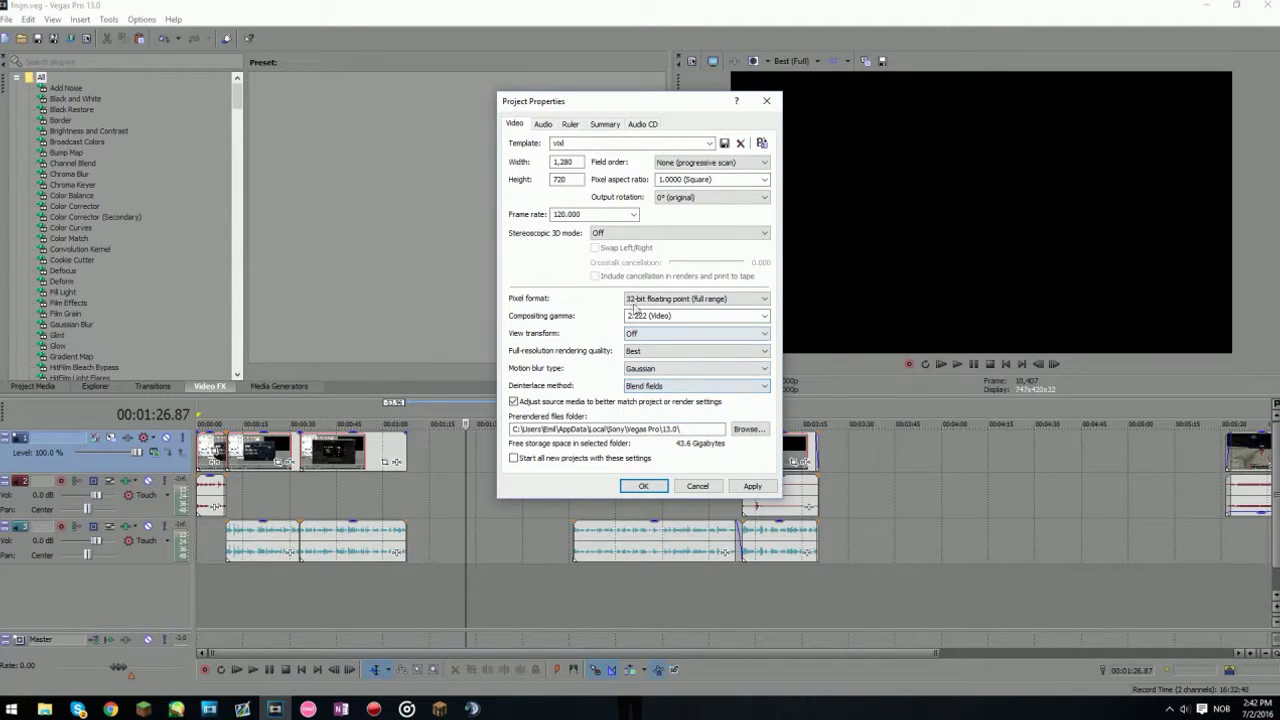
Settle the pixel format on 8-bit and close Project Properties with OK
{"action": "left_click", "coordinate": [628, 299]}
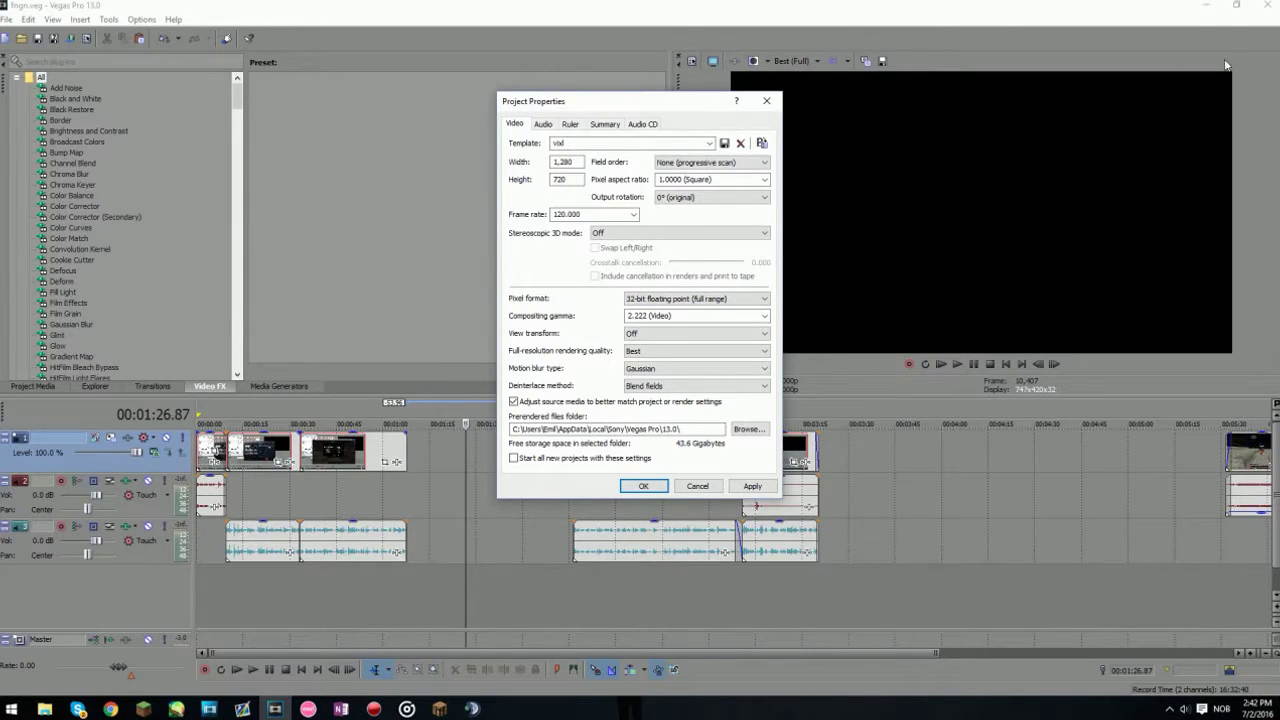
{"action": "left_click", "coordinate": [700, 298]}
{"action": "left_click", "coordinate": [705, 308]}
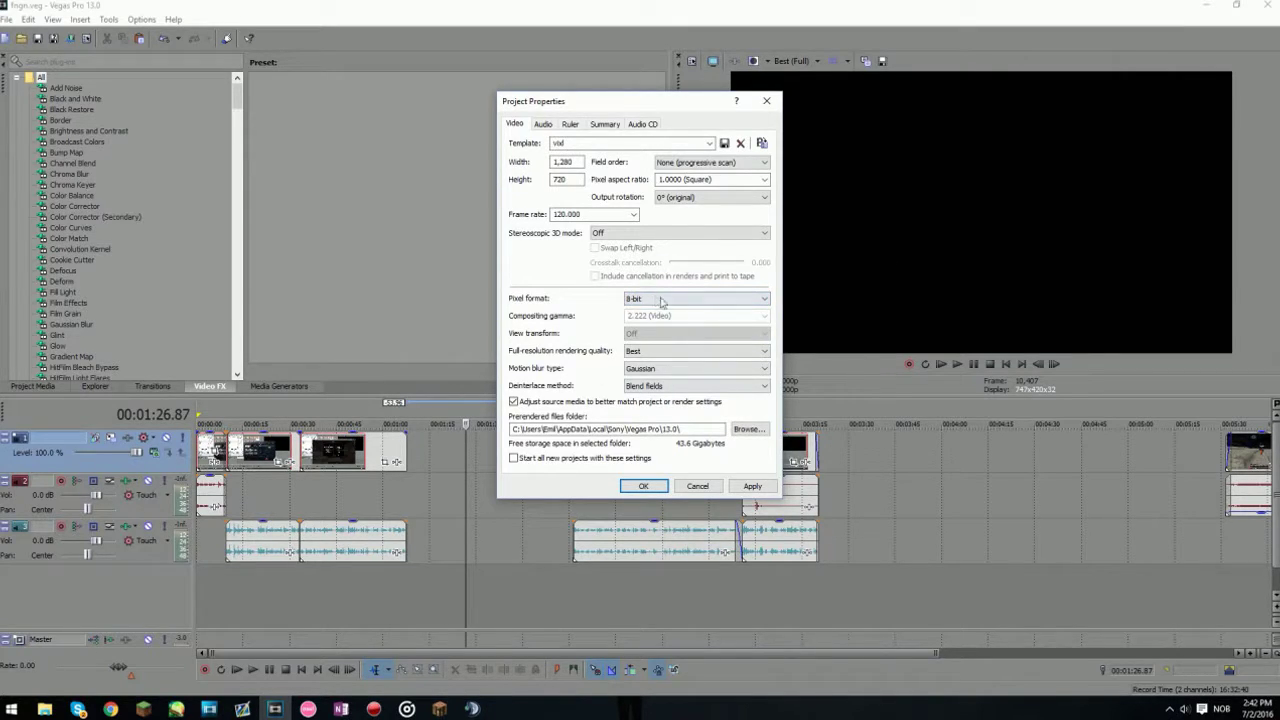
{"action": "left_click", "coordinate": [648, 299]}
{"action": "left_click", "coordinate": [680, 330]}
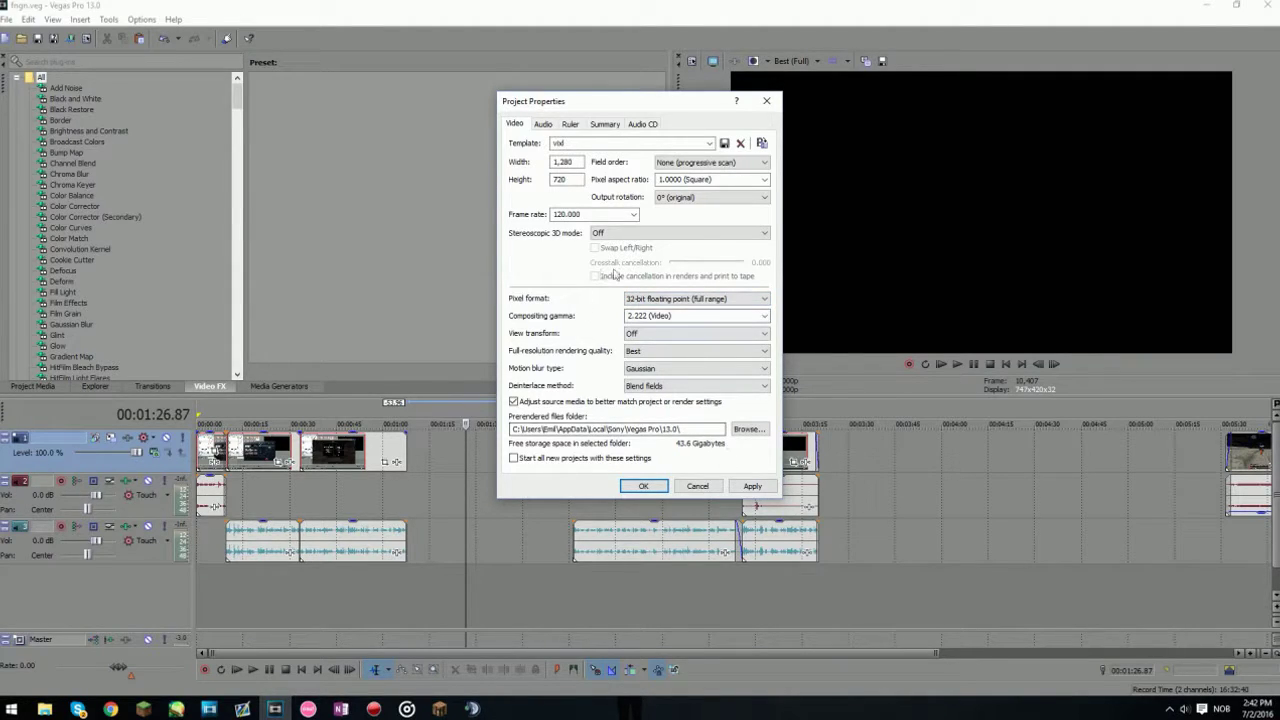
{"action": "left_click", "coordinate": [751, 486]}
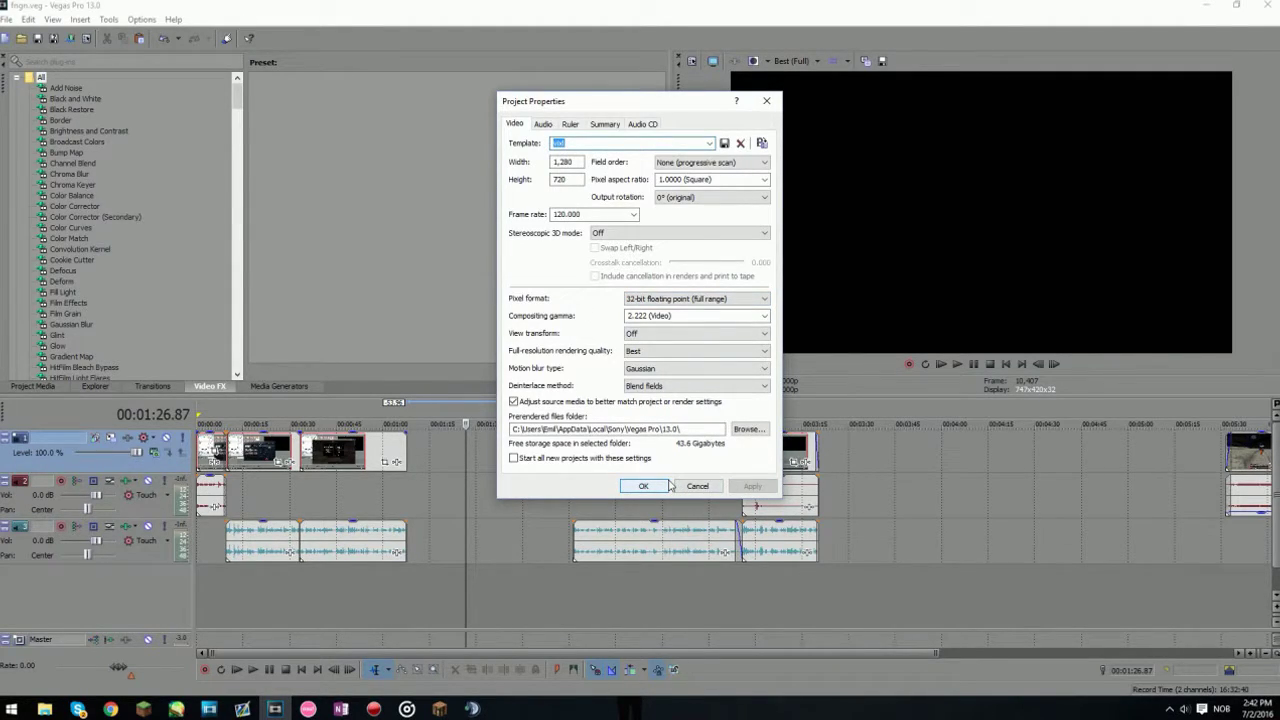
{"action": "left_click", "coordinate": [648, 299]}
{"action": "left_click", "coordinate": [646, 312]}
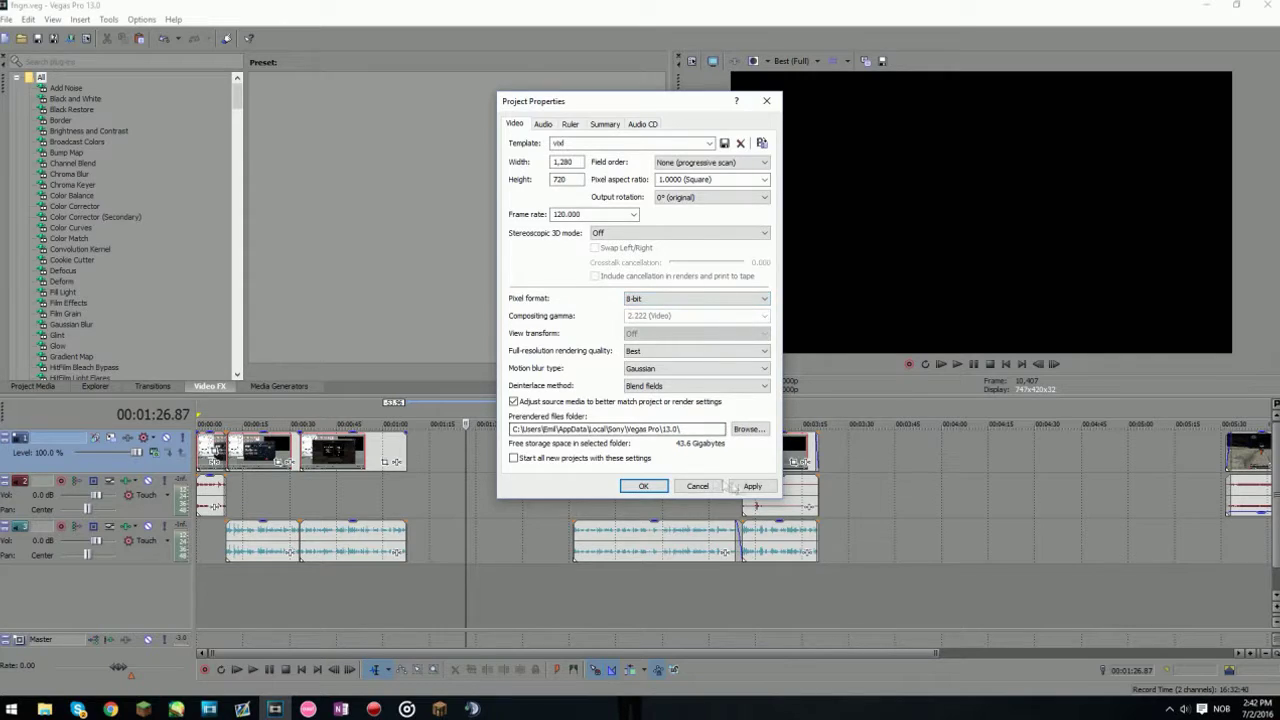
{"action": "left_click", "coordinate": [640, 486]}
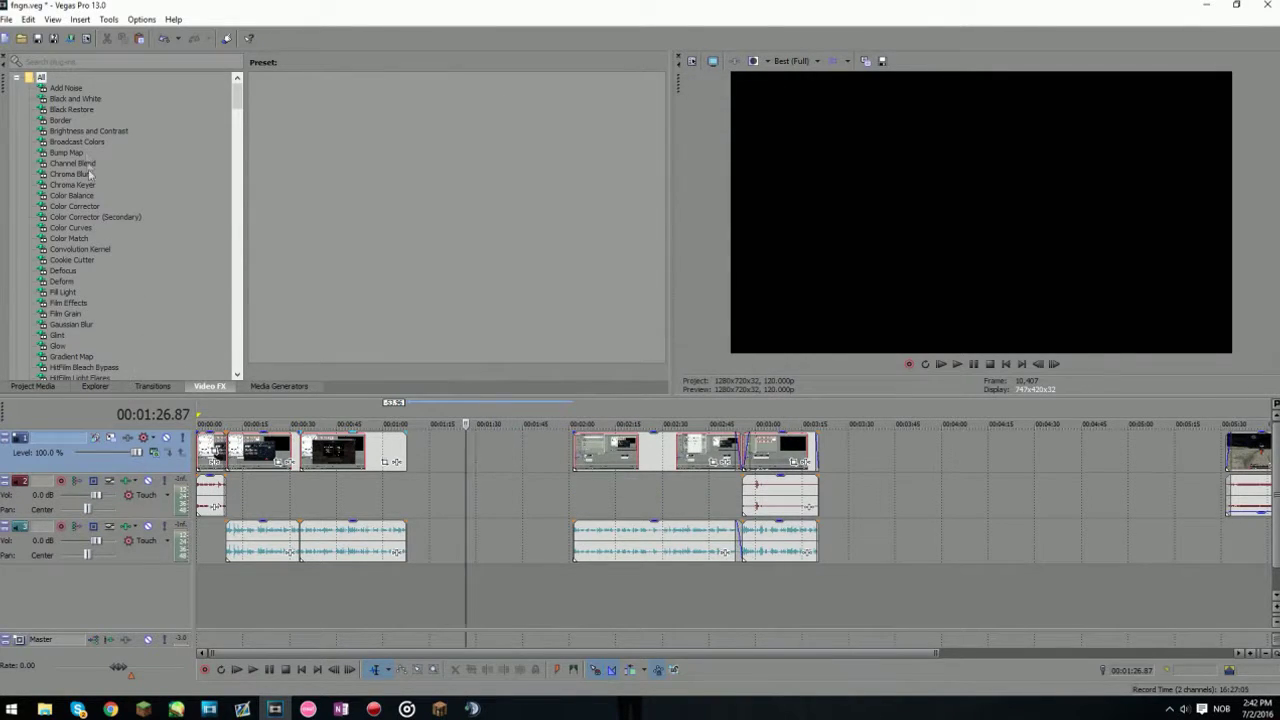
{"action": "left_click", "coordinate": [85, 219]}
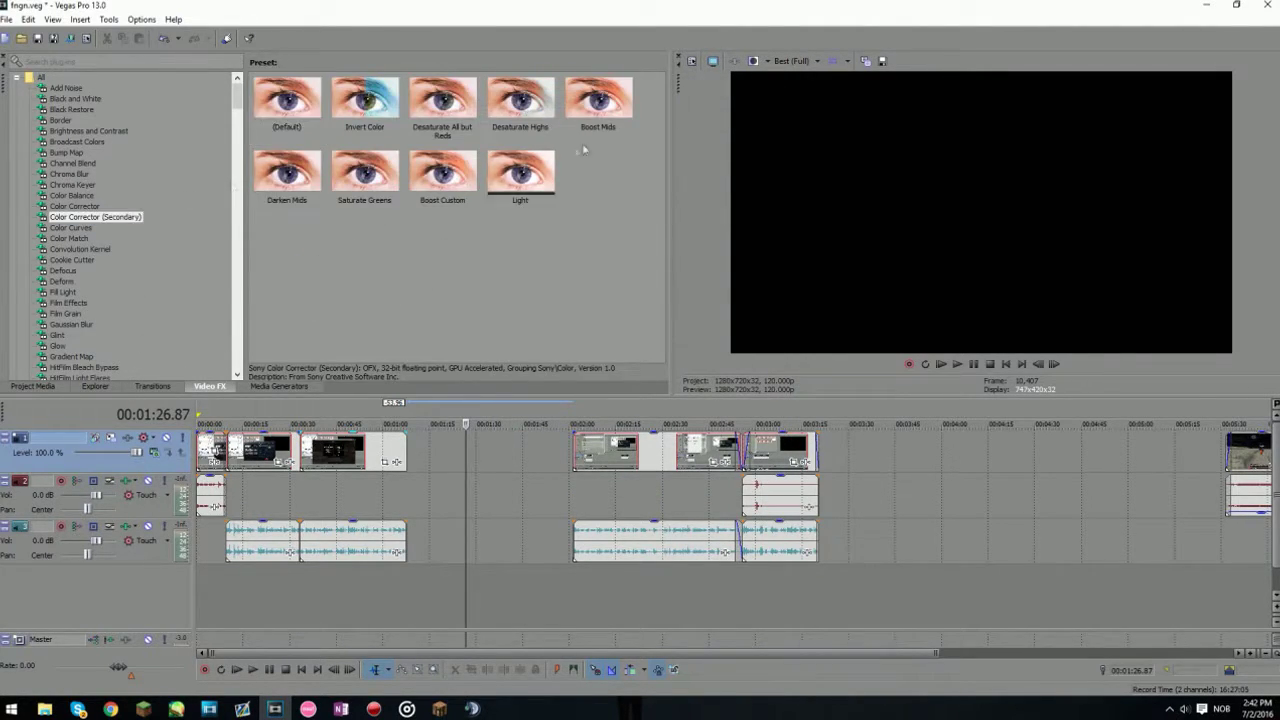
Drop the Boost Mids preset on the Minecraft clip, then make the pixel format 32-bit floating point (full range)
{"action": "left_click_drag", "start_coordinate": [596, 112], "coordinate": [386, 455]}
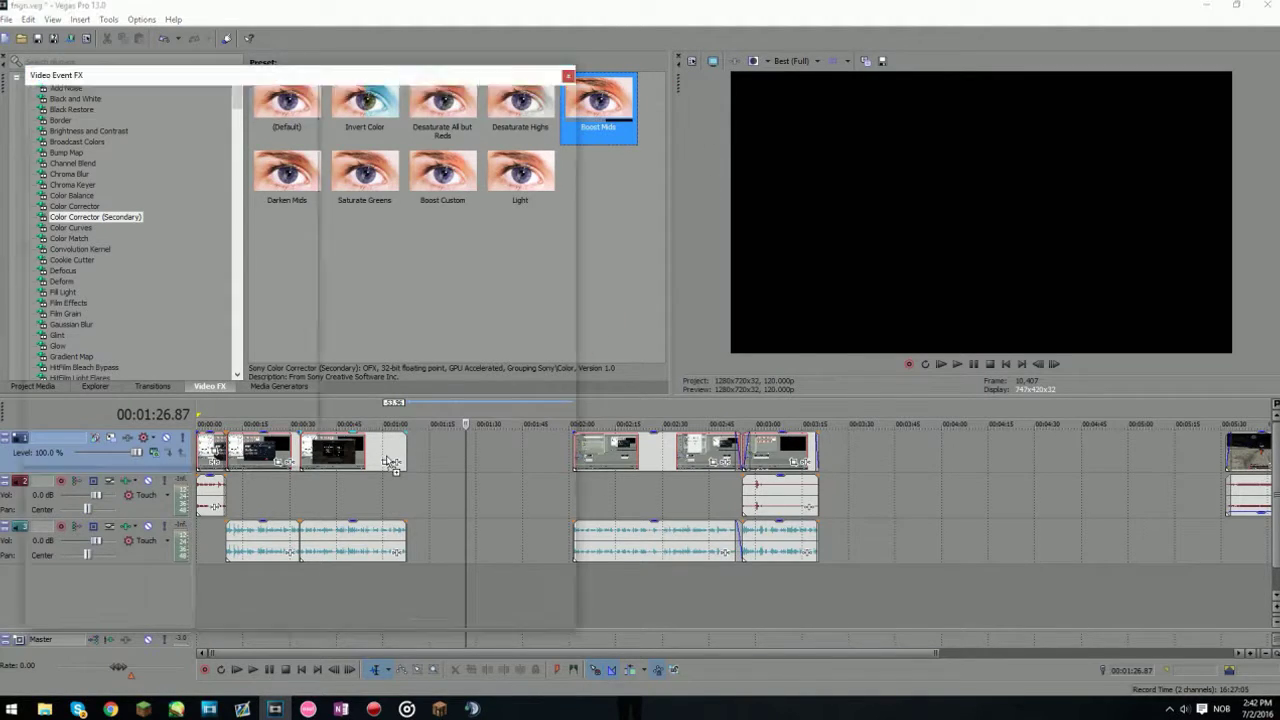
{"action": "left_click", "coordinate": [568, 75]}
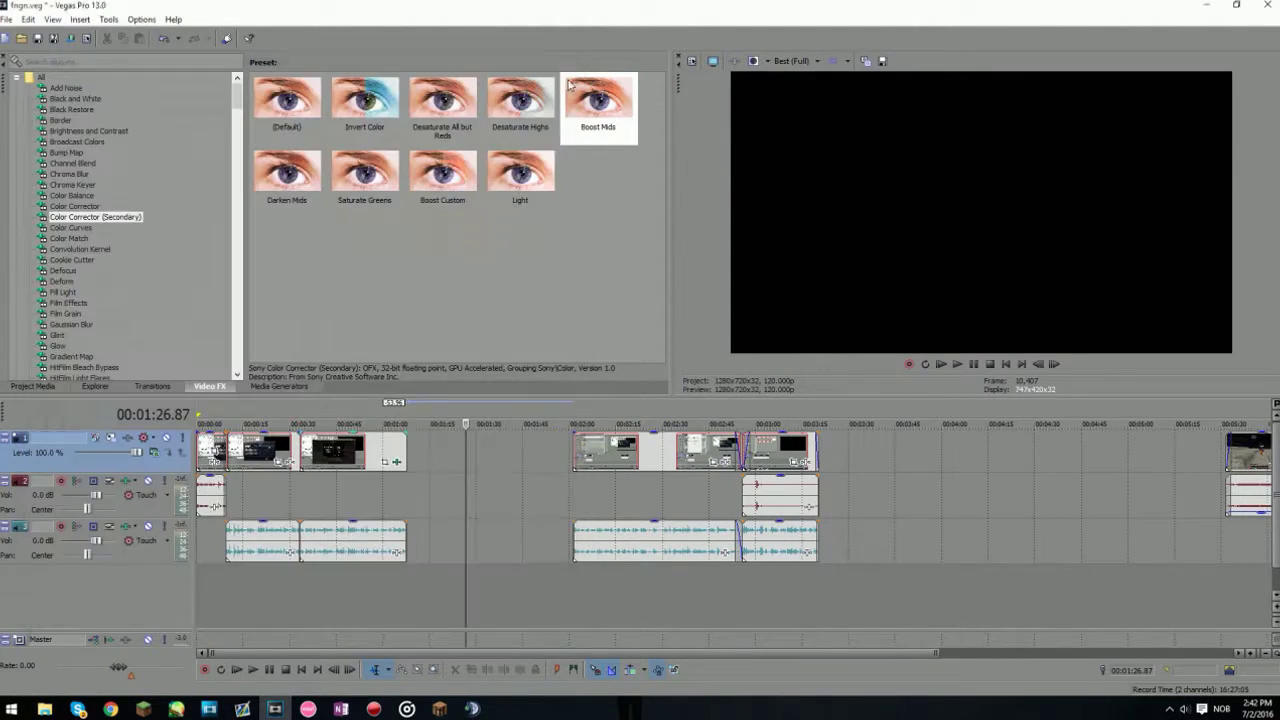
{"action": "left_click", "coordinate": [694, 63]}
{"action": "left_click", "coordinate": [697, 298]}
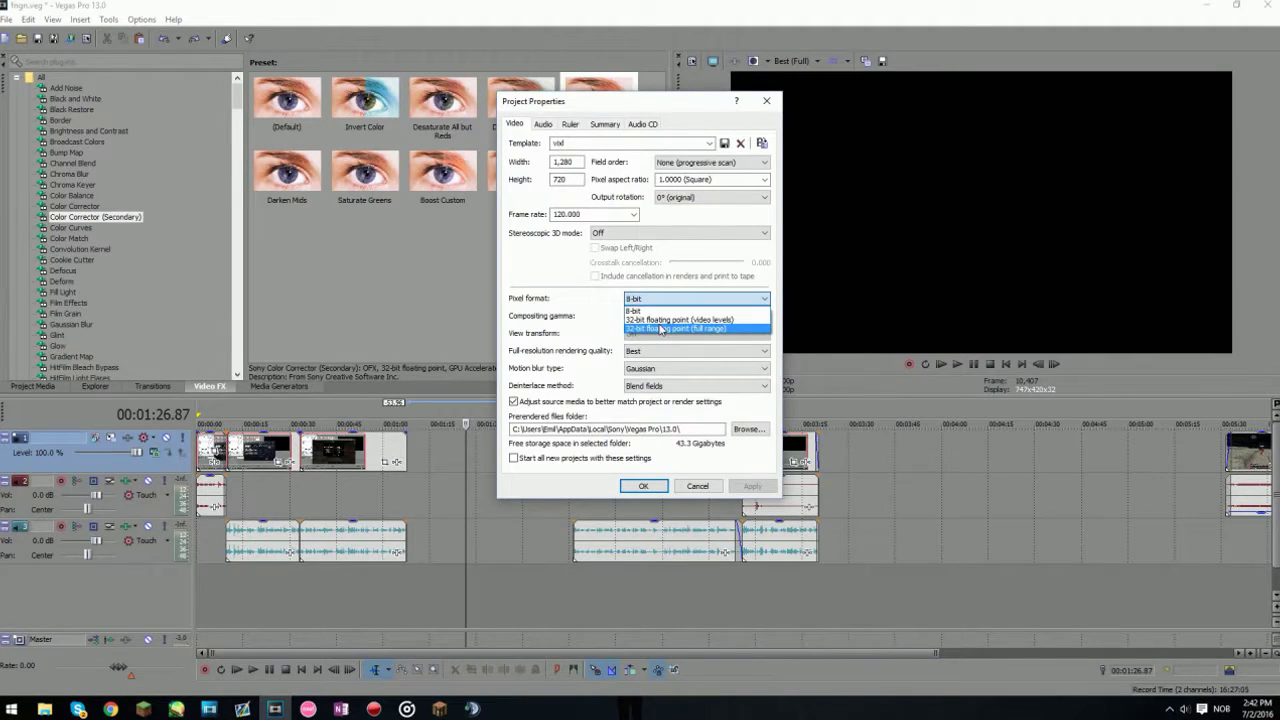
{"action": "left_click", "coordinate": [660, 329]}
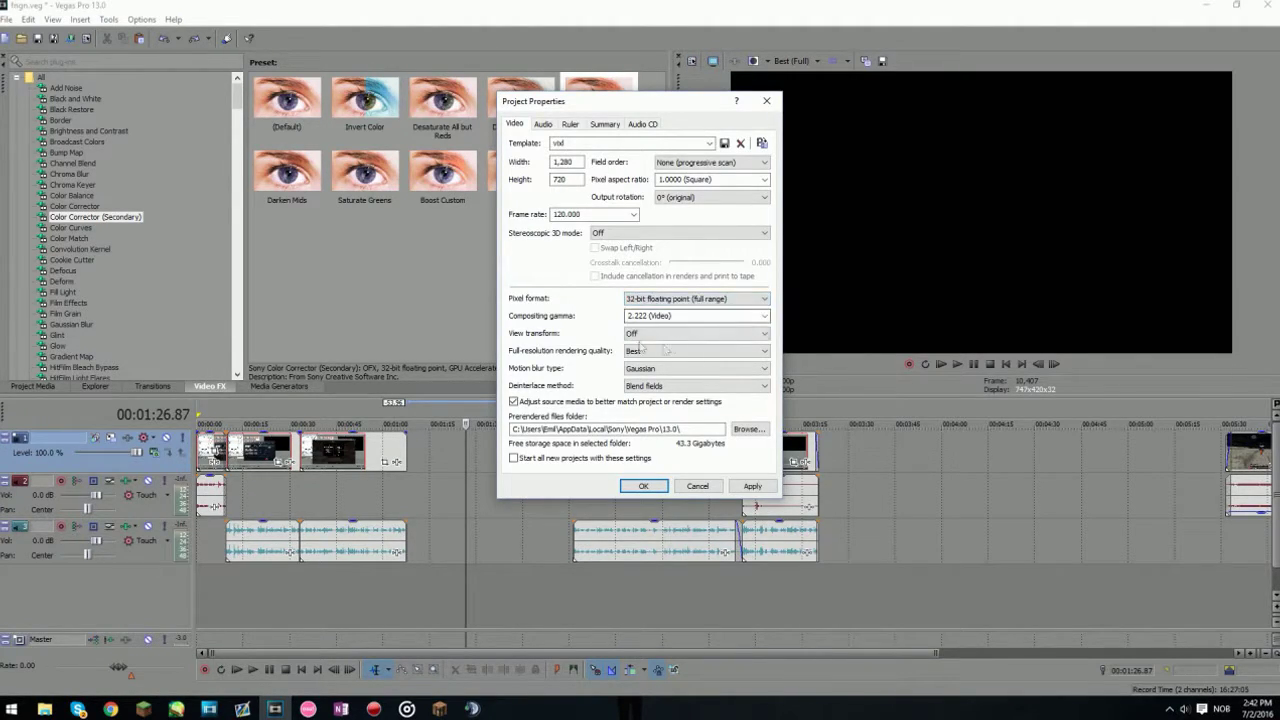
{"action": "left_click", "coordinate": [650, 298]}
{"action": "left_click", "coordinate": [644, 330]}
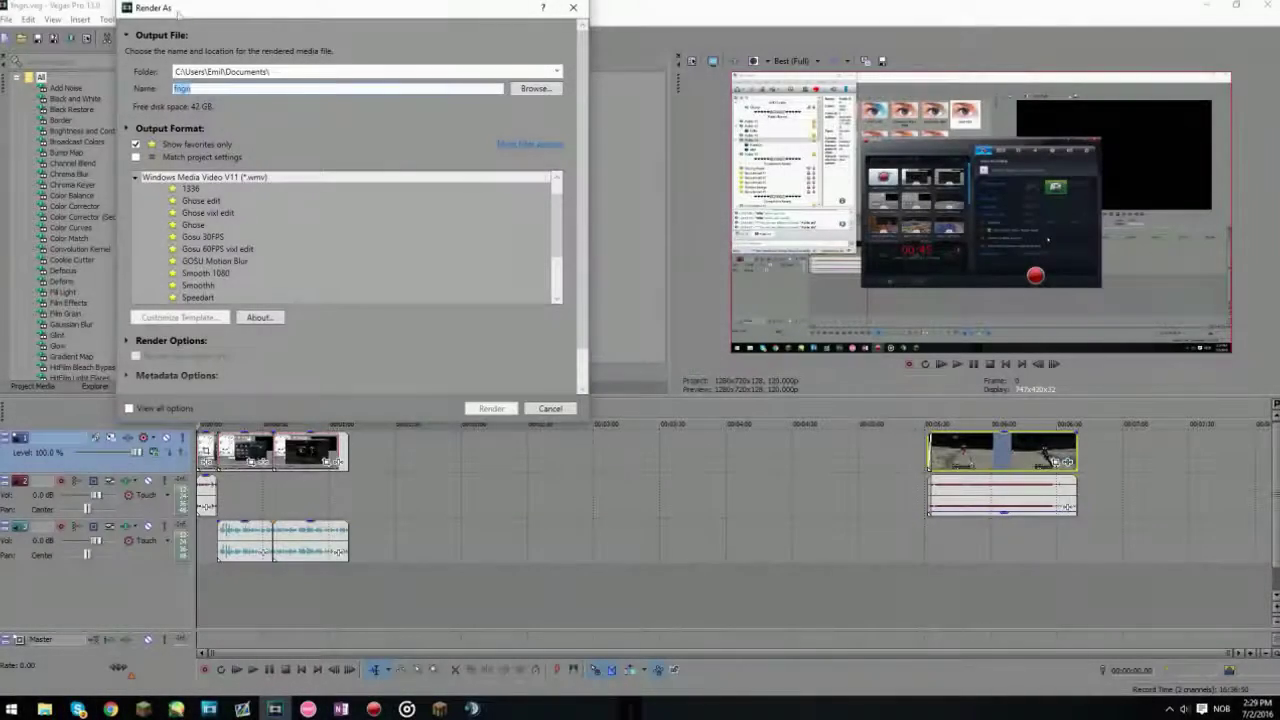
Show all render formats and pick the Windows Media Video V11 8 Mbps HD 1080-30p Video template
{"action": "left_click", "coordinate": [136, 145]}
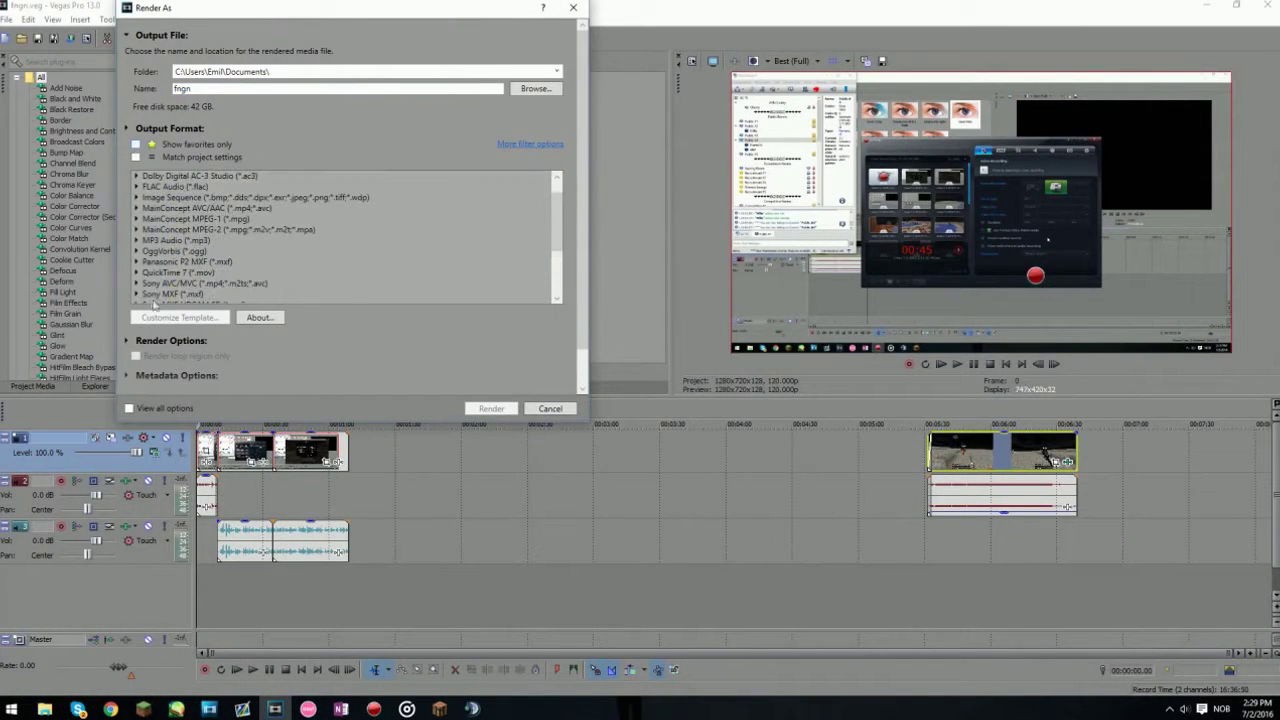
{"action": "left_click_drag", "start_coordinate": [557, 233], "coordinate": [548, 296]}
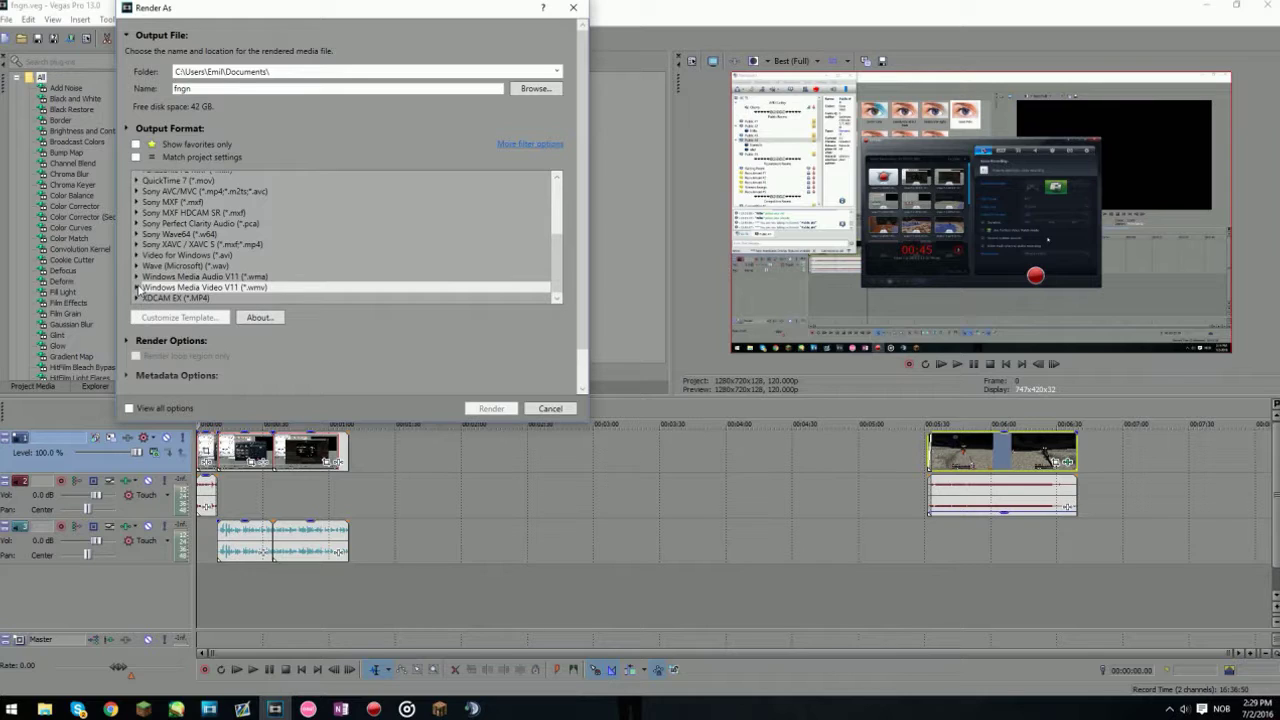
{"action": "left_click", "coordinate": [136, 287]}
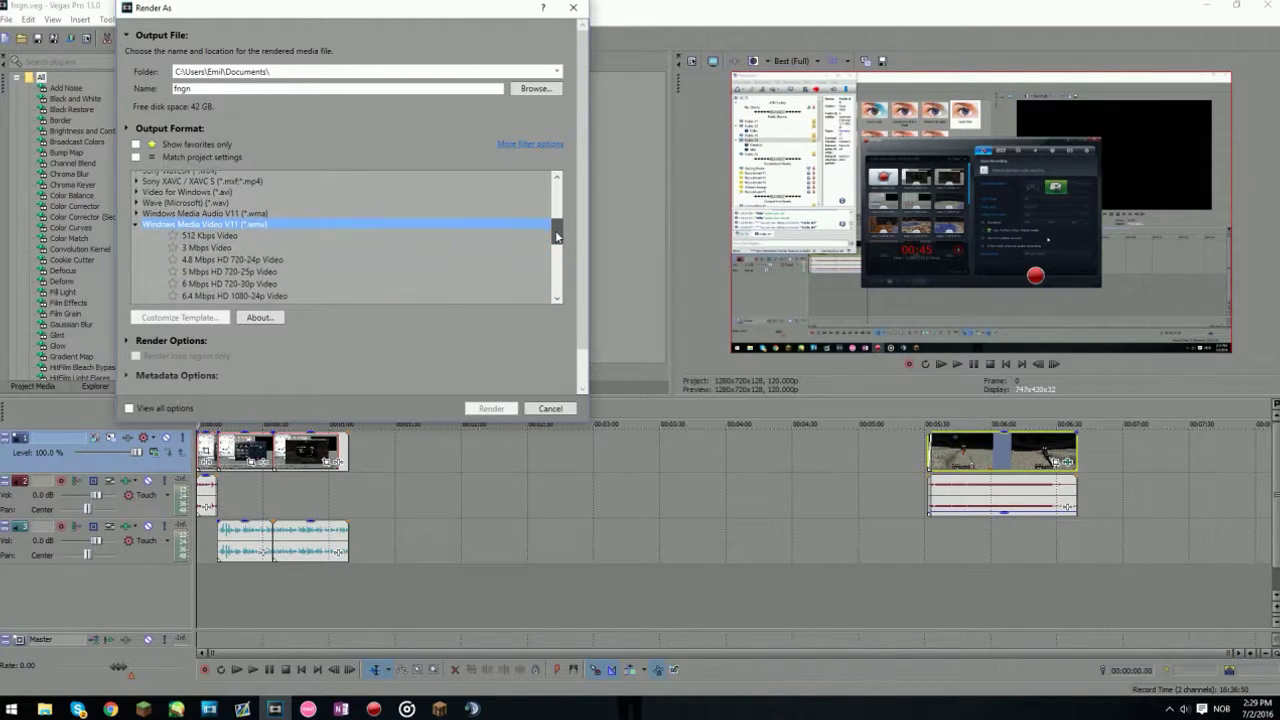
{"action": "left_click", "coordinate": [208, 299]}
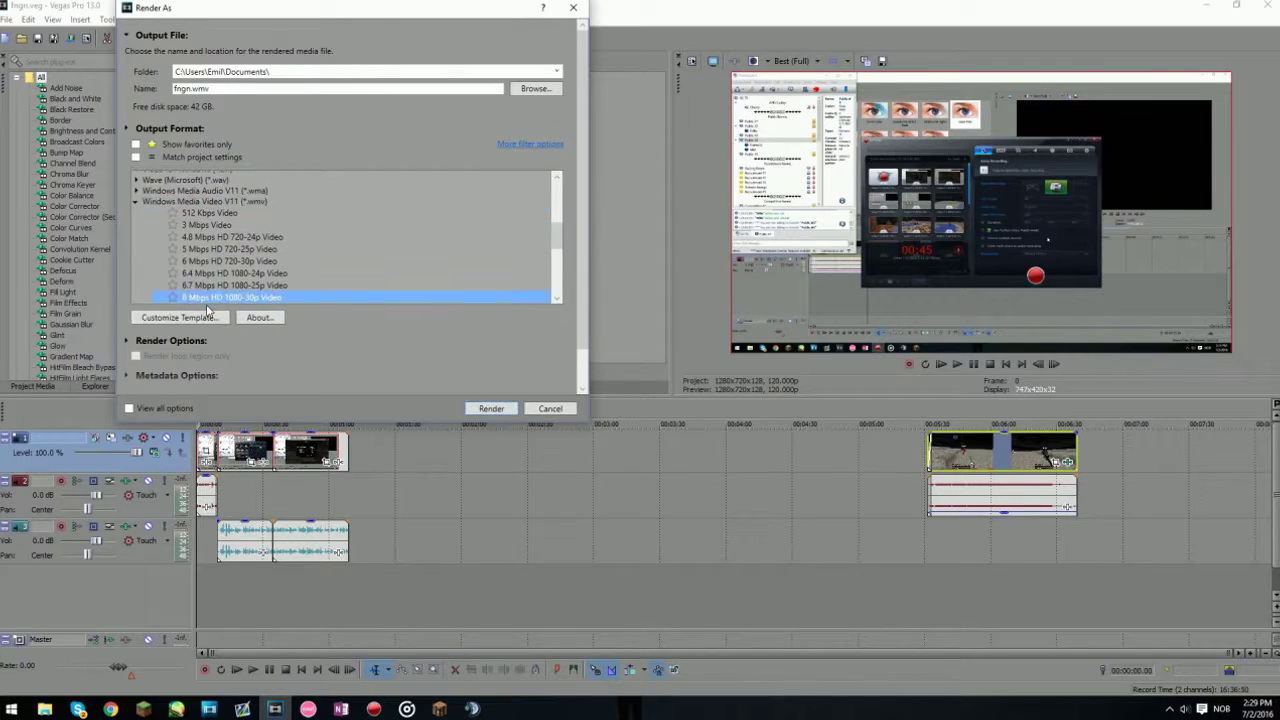
In the template's video settings, set image size 1280x720 and pixel aspect ratio 1.000 (Square)
{"action": "left_click", "coordinate": [208, 318]}
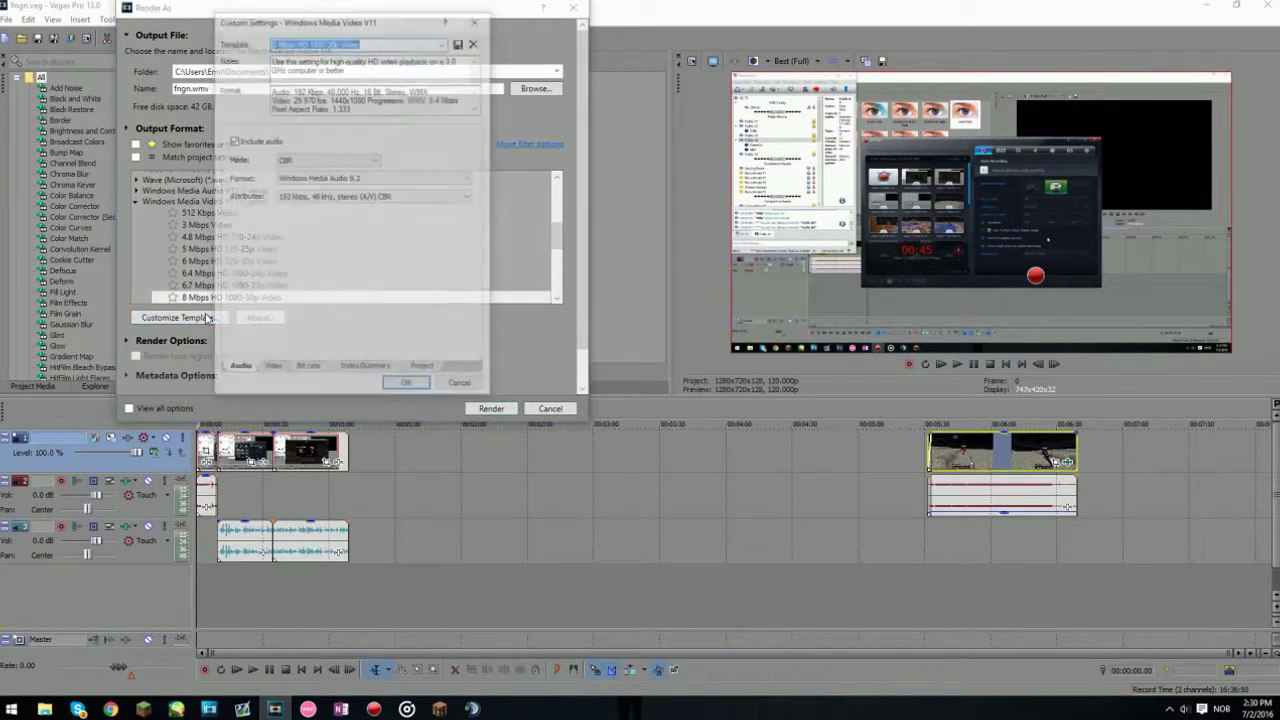
{"action": "left_click", "coordinate": [272, 370]}
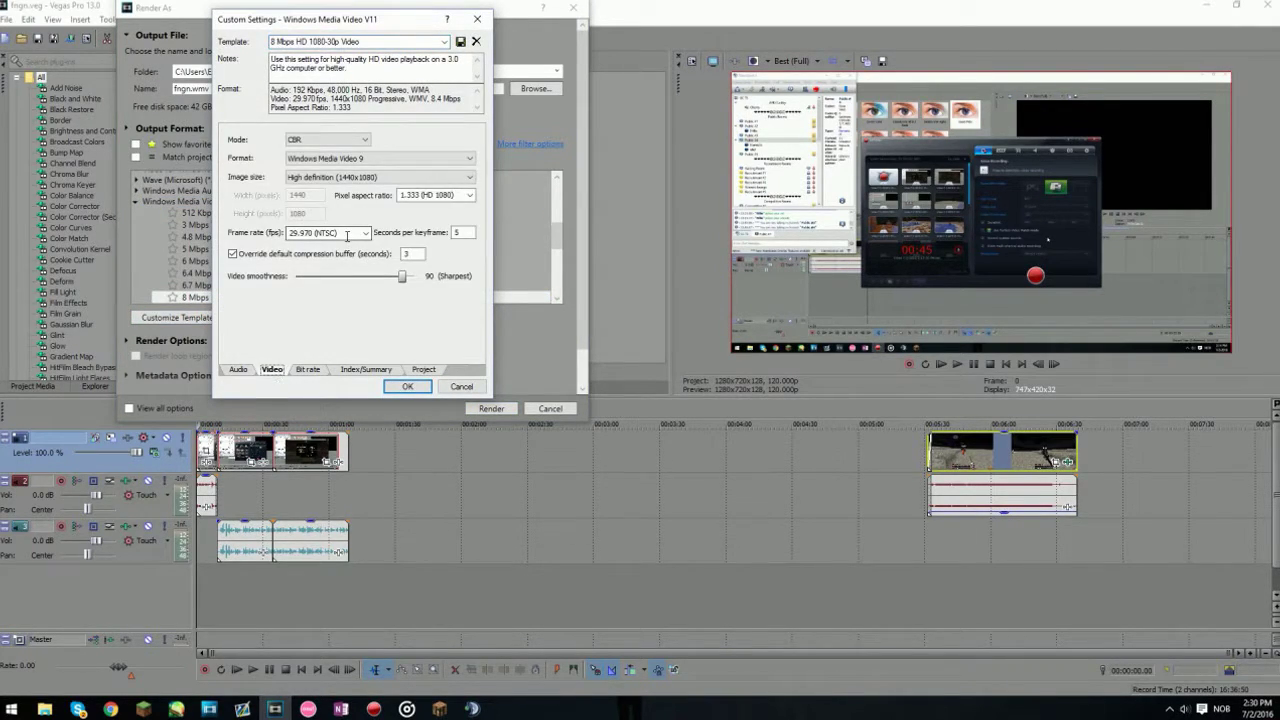
{"action": "left_click", "coordinate": [342, 178]}
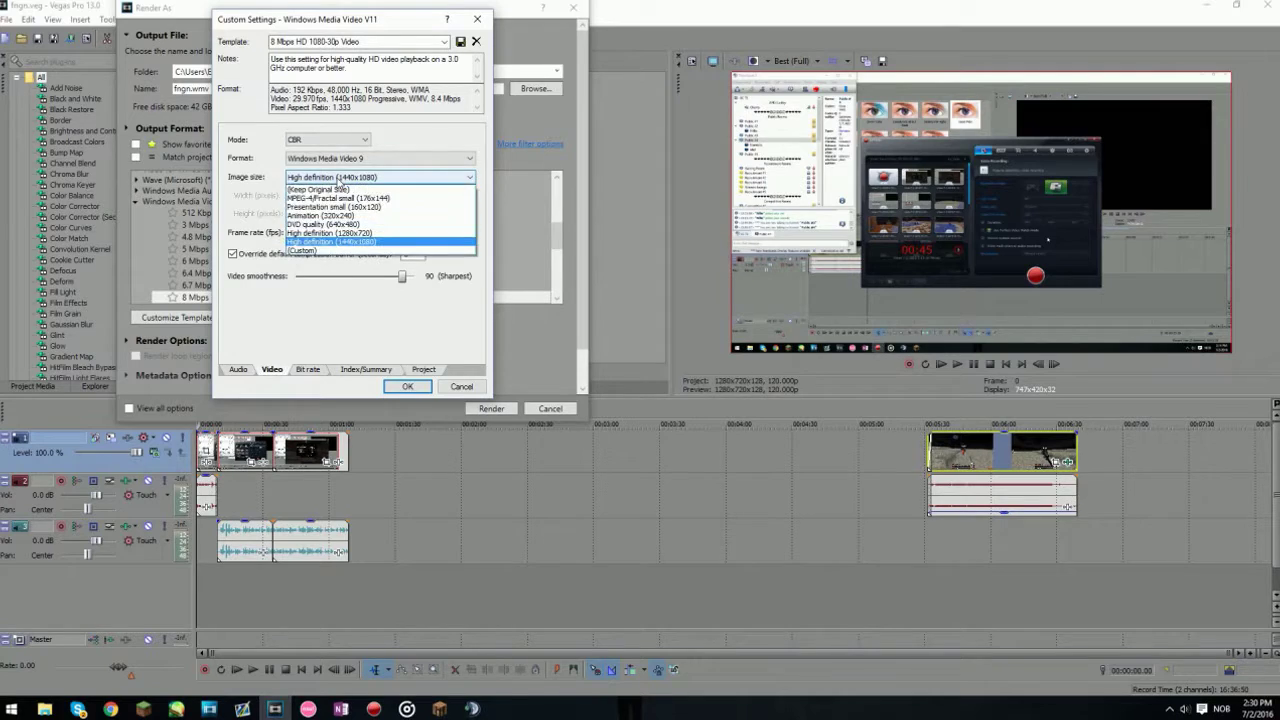
{"action": "left_click", "coordinate": [346, 234]}
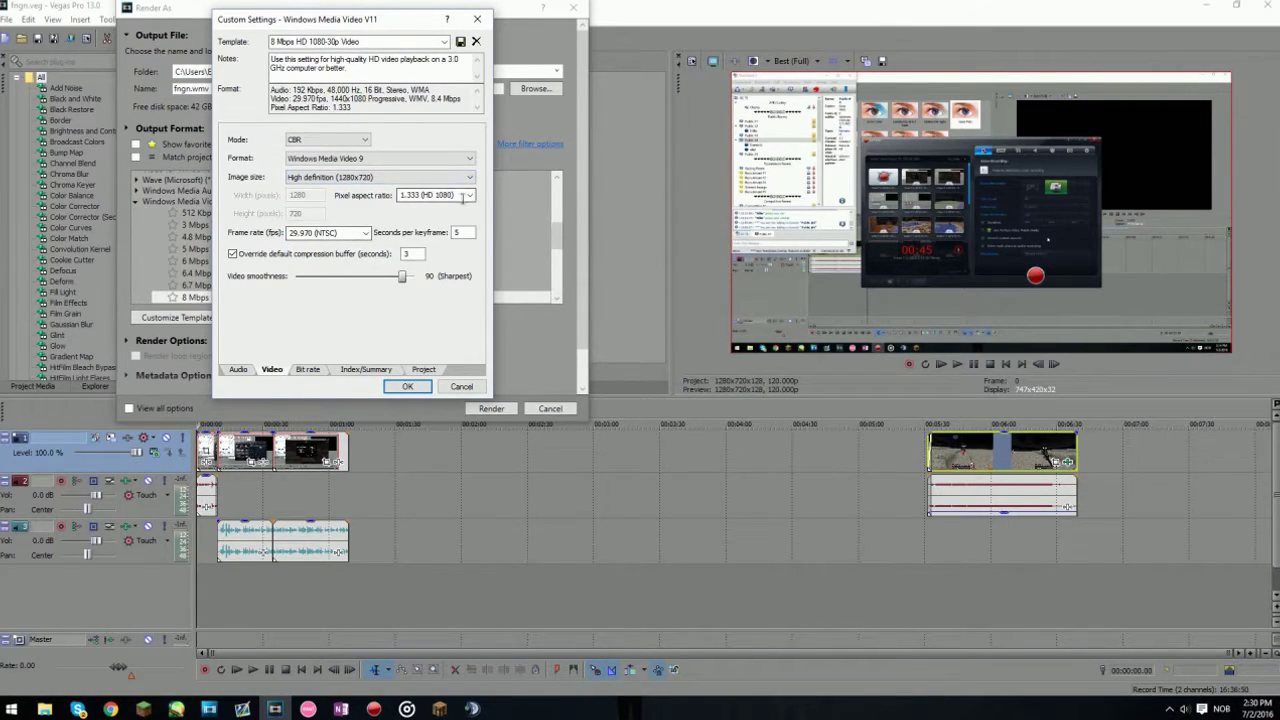
{"action": "left_click", "coordinate": [455, 196]}
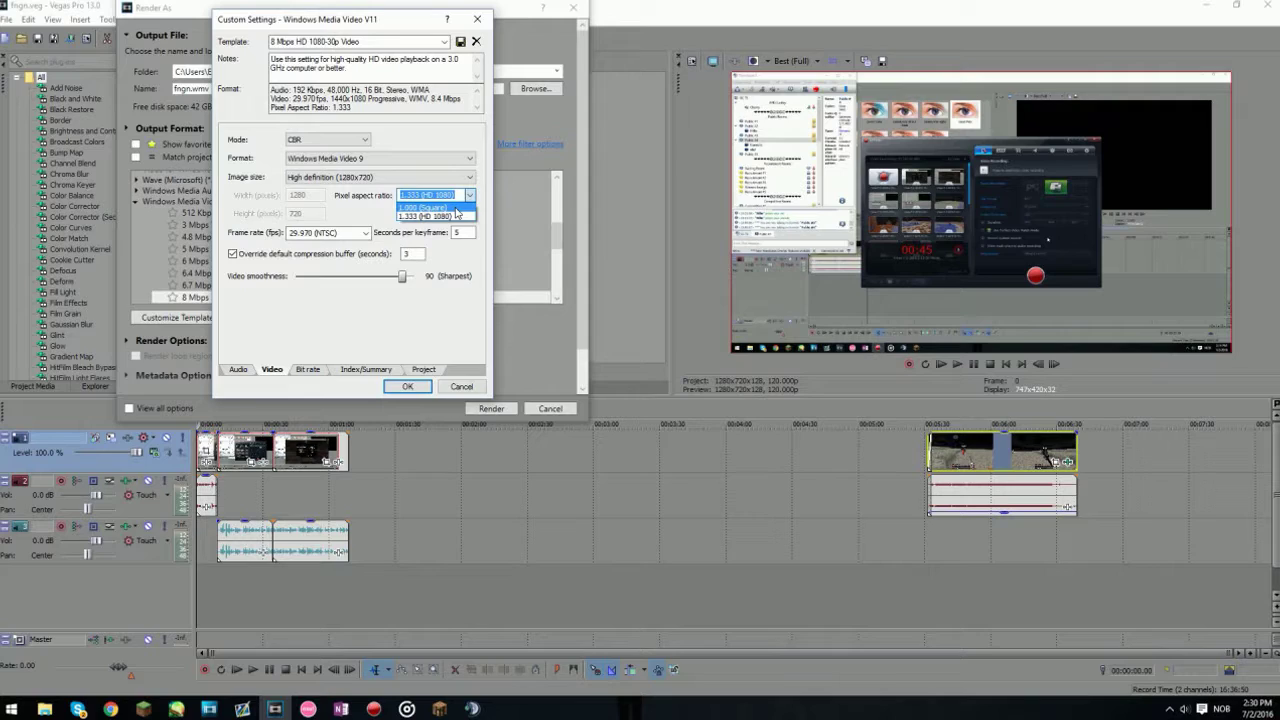
{"action": "left_click", "coordinate": [456, 208]}
Set the frame rate to 60 and video smoothness to 0 (Smoothest)
{"action": "left_click", "coordinate": [352, 232]}
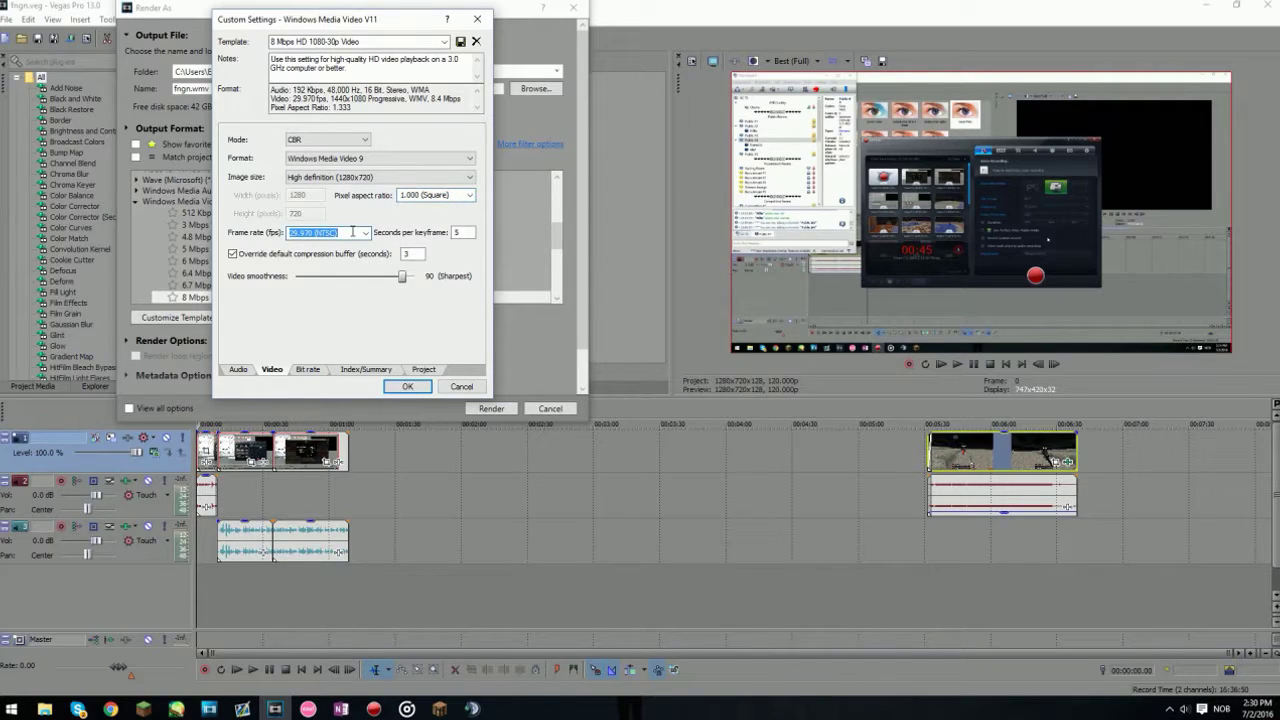
{"action": "type", "text": "7"}
{"action": "left_click_drag", "start_coordinate": [402, 276], "coordinate": [296, 277]}
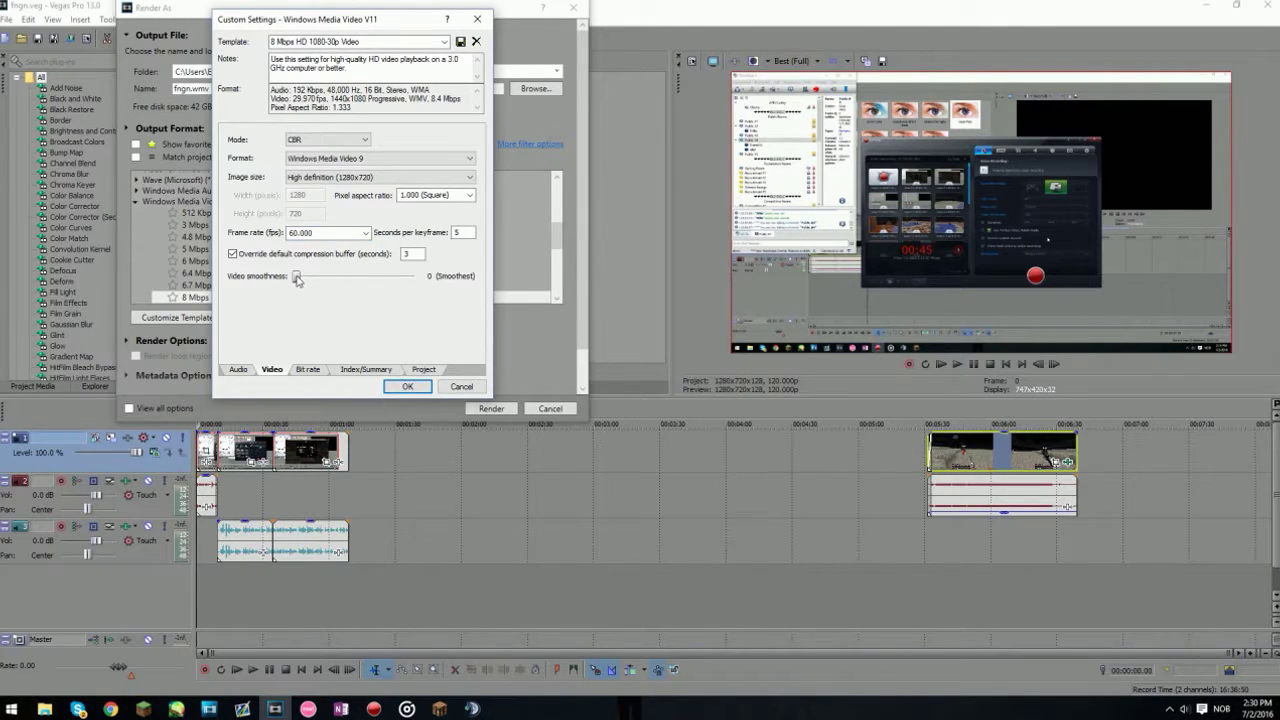
{"action": "left_click_drag", "start_coordinate": [299, 282], "coordinate": [466, 289]}
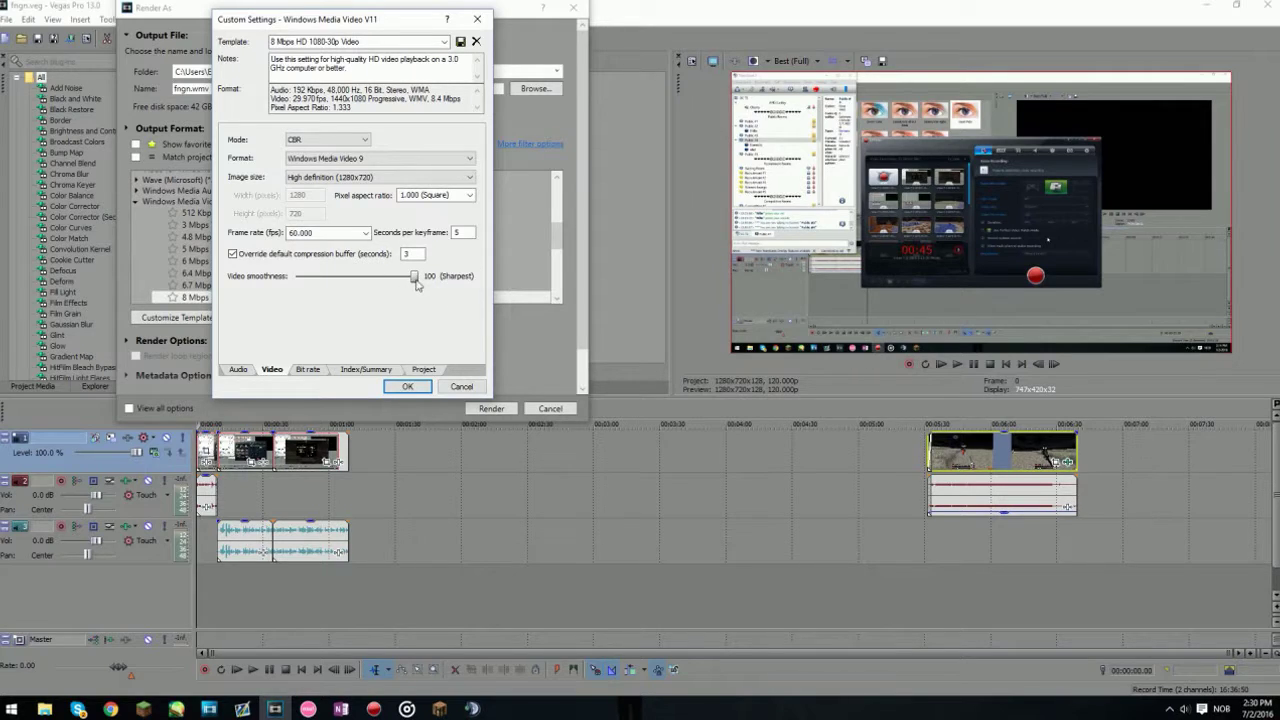
{"action": "left_click_drag", "start_coordinate": [417, 285], "coordinate": [296, 282]}
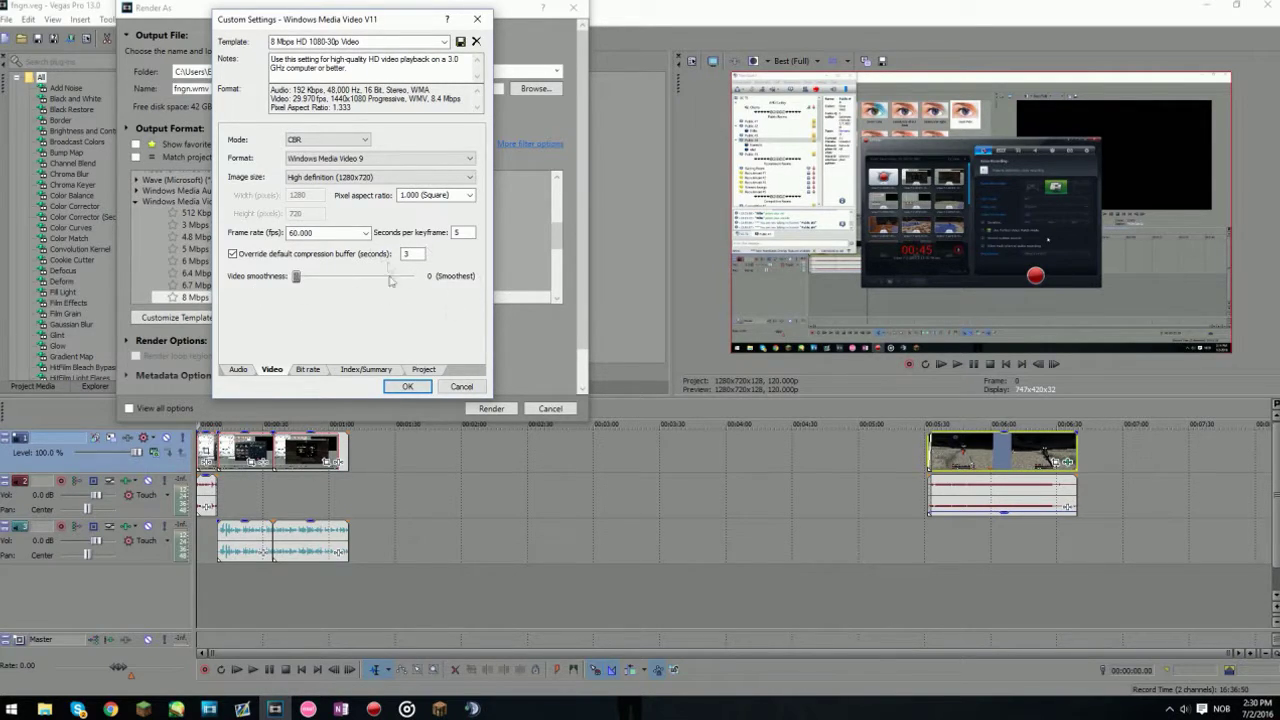
Set the template's video rendering quality to Best and save it, dismissing the built-in template warning
{"action": "left_click", "coordinate": [304, 368]}
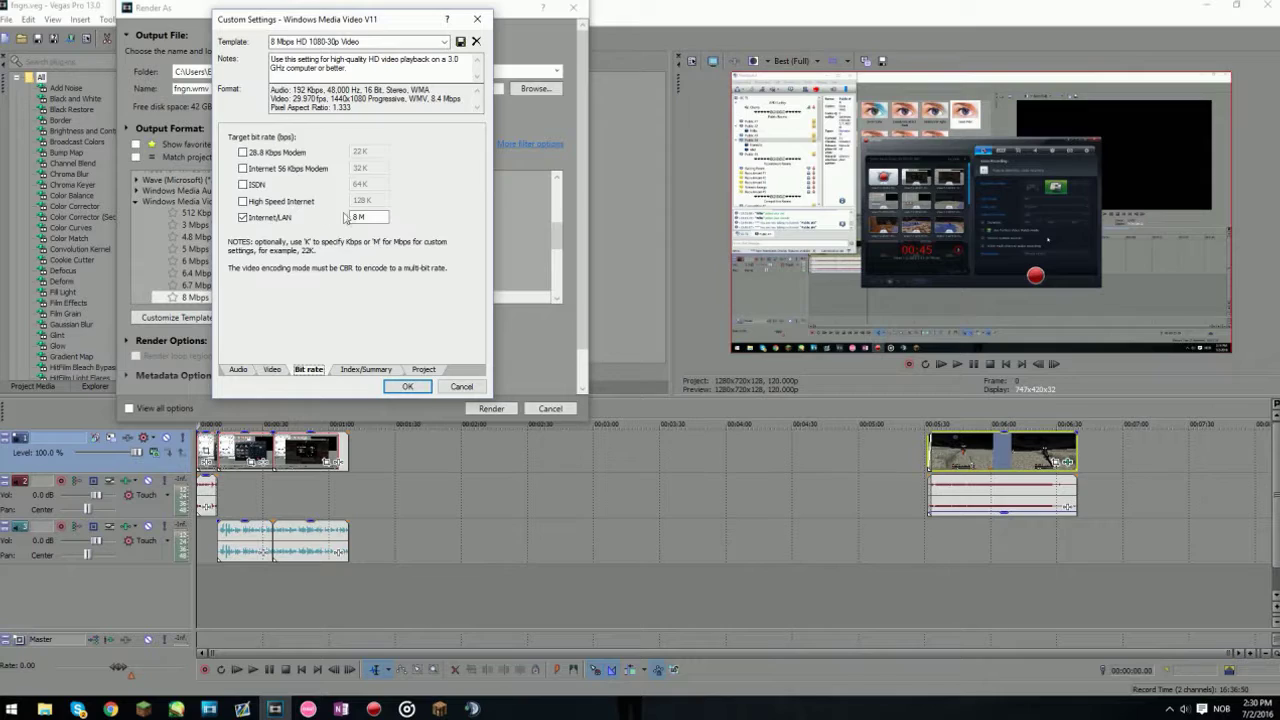
{"action": "left_click", "coordinate": [357, 217]}
{"action": "left_click", "coordinate": [418, 369]}
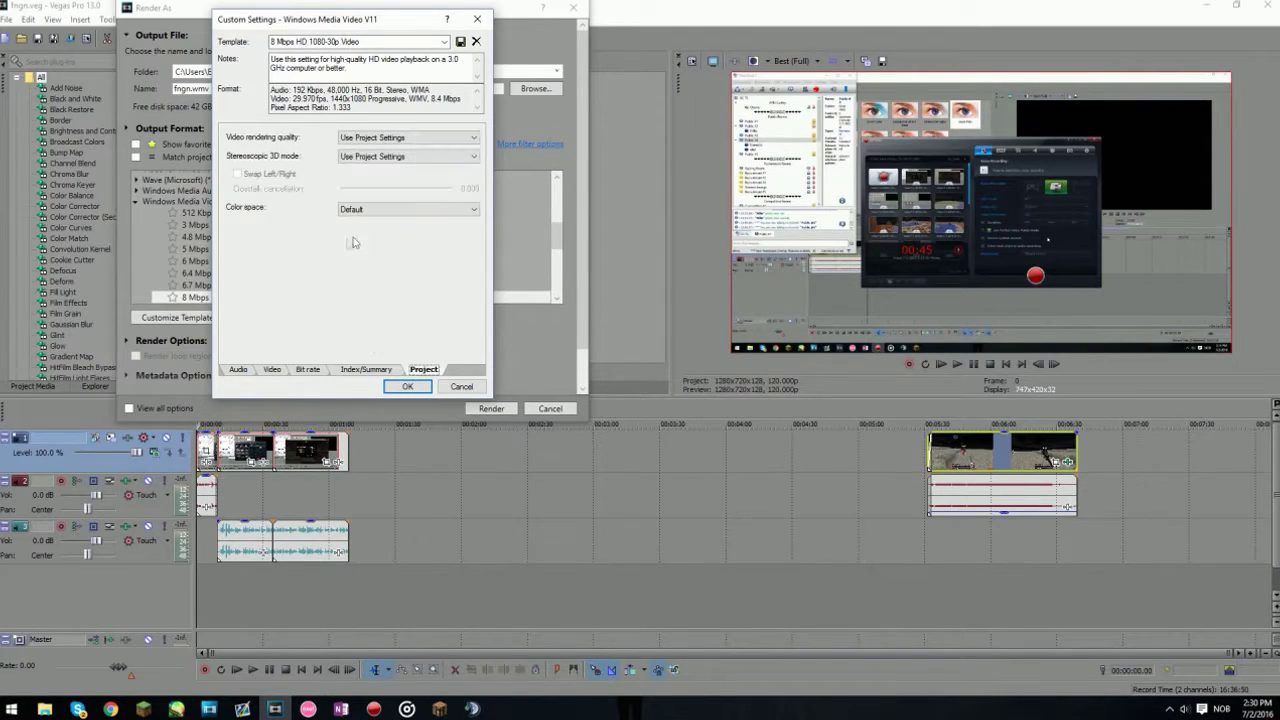
{"action": "left_click", "coordinate": [373, 138]}
{"action": "left_click", "coordinate": [375, 184]}
{"action": "left_click", "coordinate": [460, 41]}
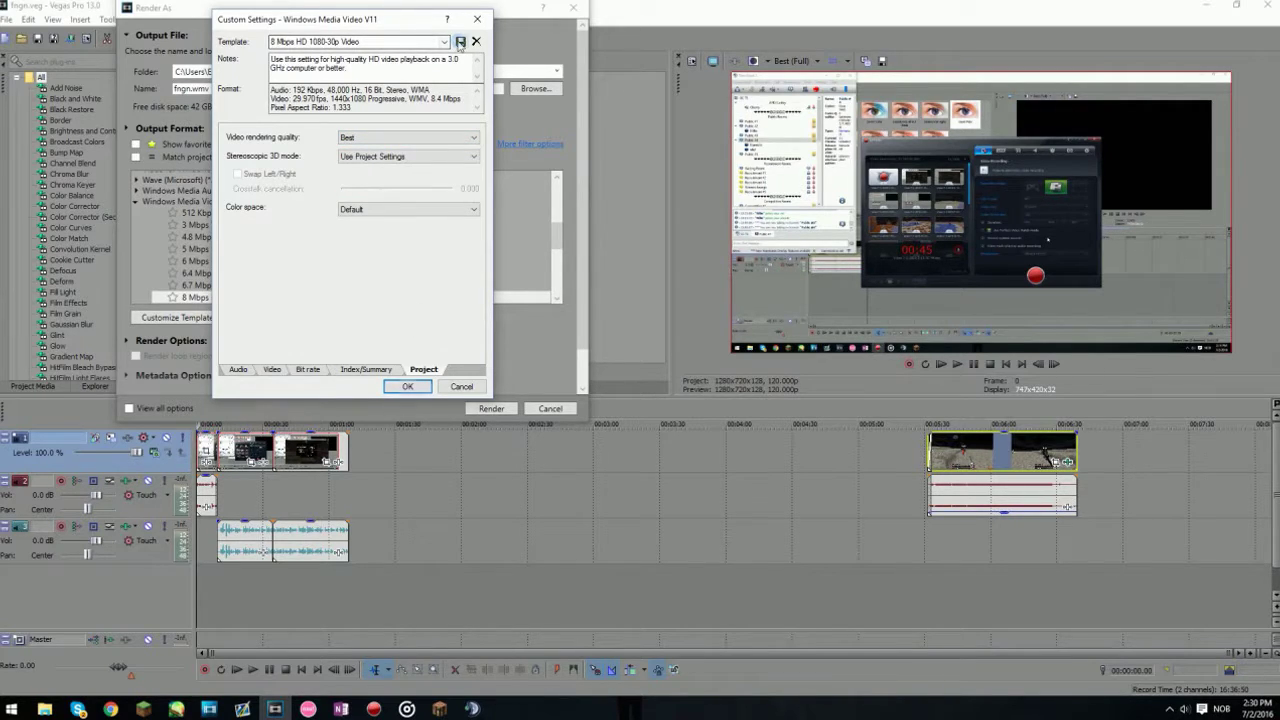
{"action": "left_click", "coordinate": [477, 195]}
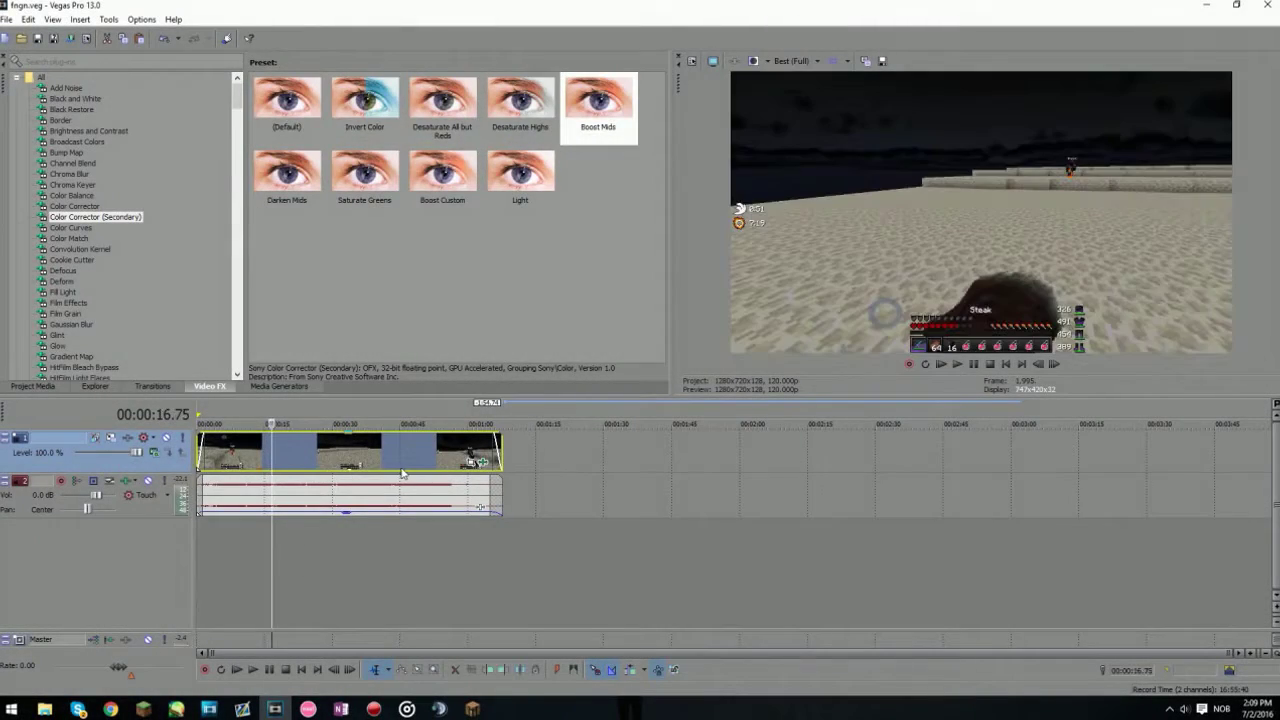
{"action": "left_click", "coordinate": [317, 455]}
{"action": "left_click", "coordinate": [390, 448]}
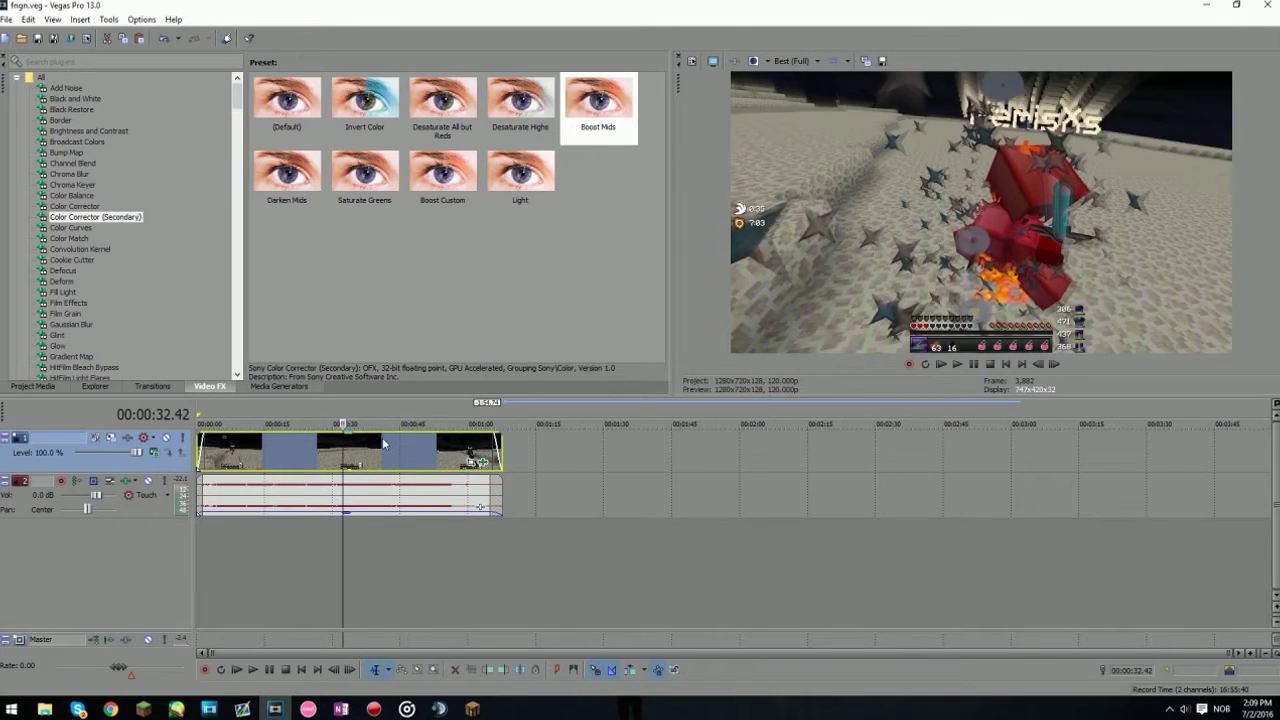
{"action": "left_click", "coordinate": [297, 455]}
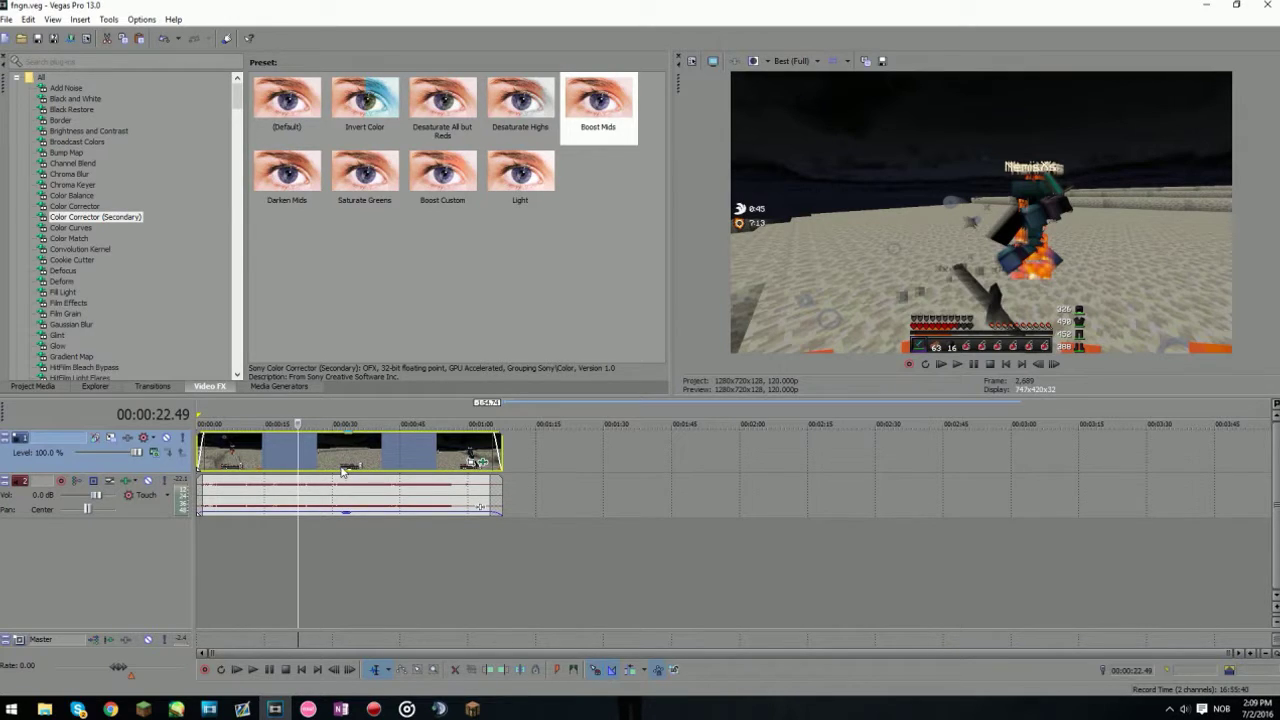
{"action": "left_click", "coordinate": [359, 452]}
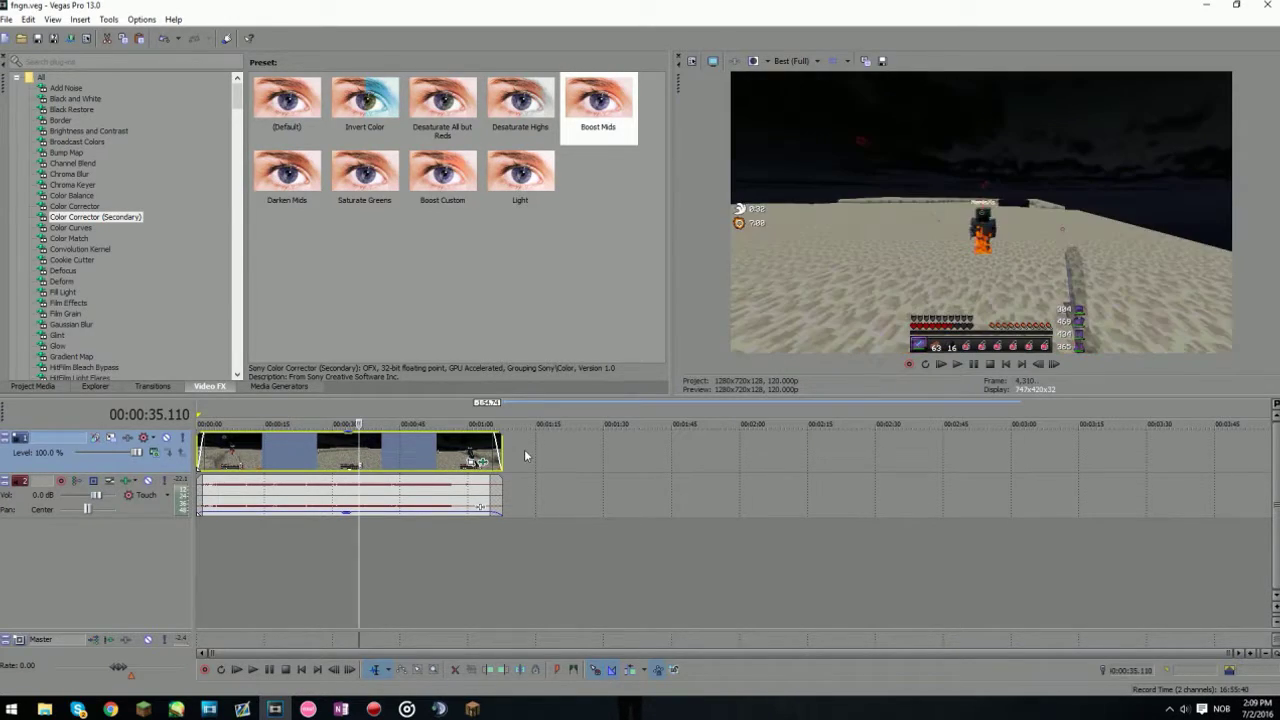
{"action": "left_click", "coordinate": [433, 454]}
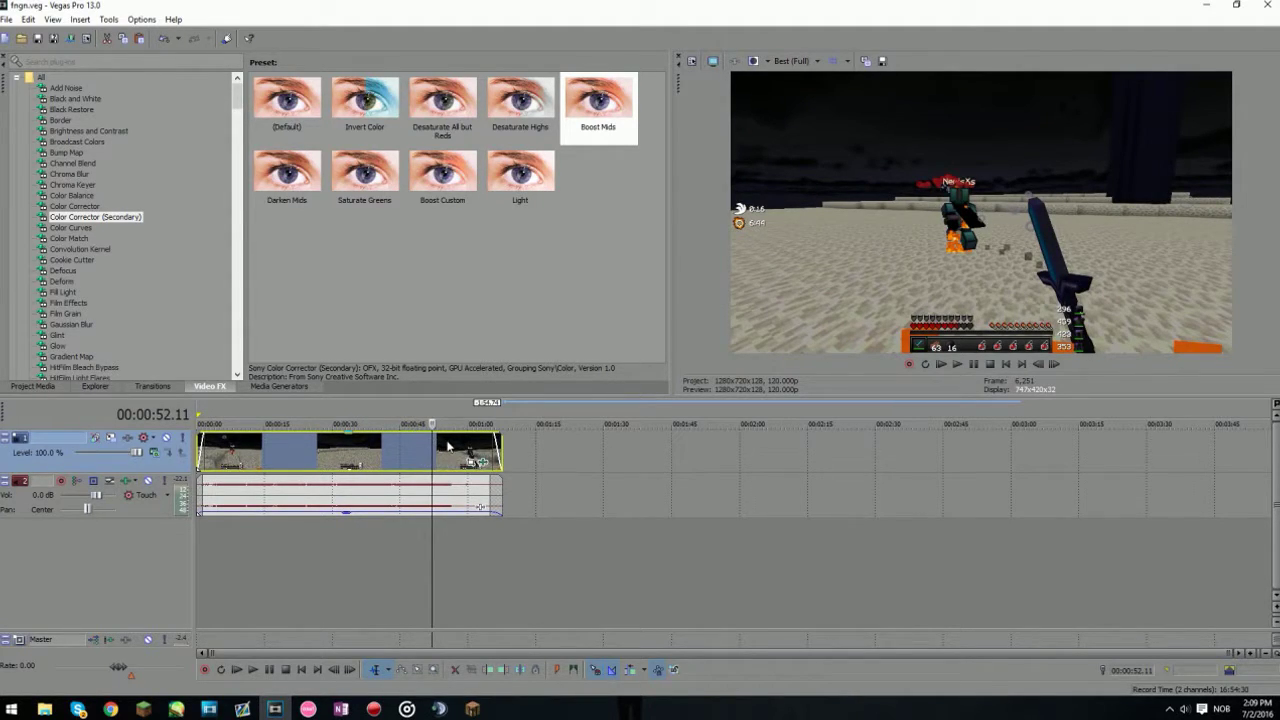
{"action": "left_click", "coordinate": [448, 447]}
{"action": "left_click", "coordinate": [458, 441]}
{"action": "left_click", "coordinate": [404, 452]}
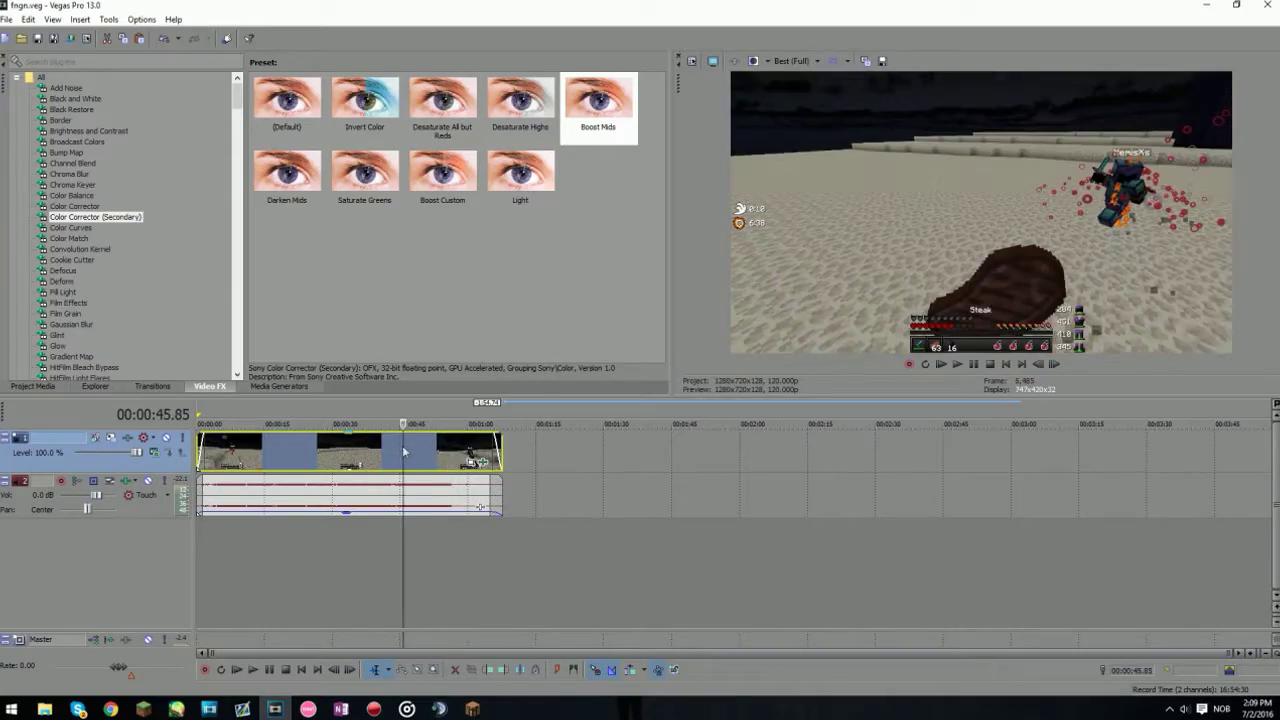